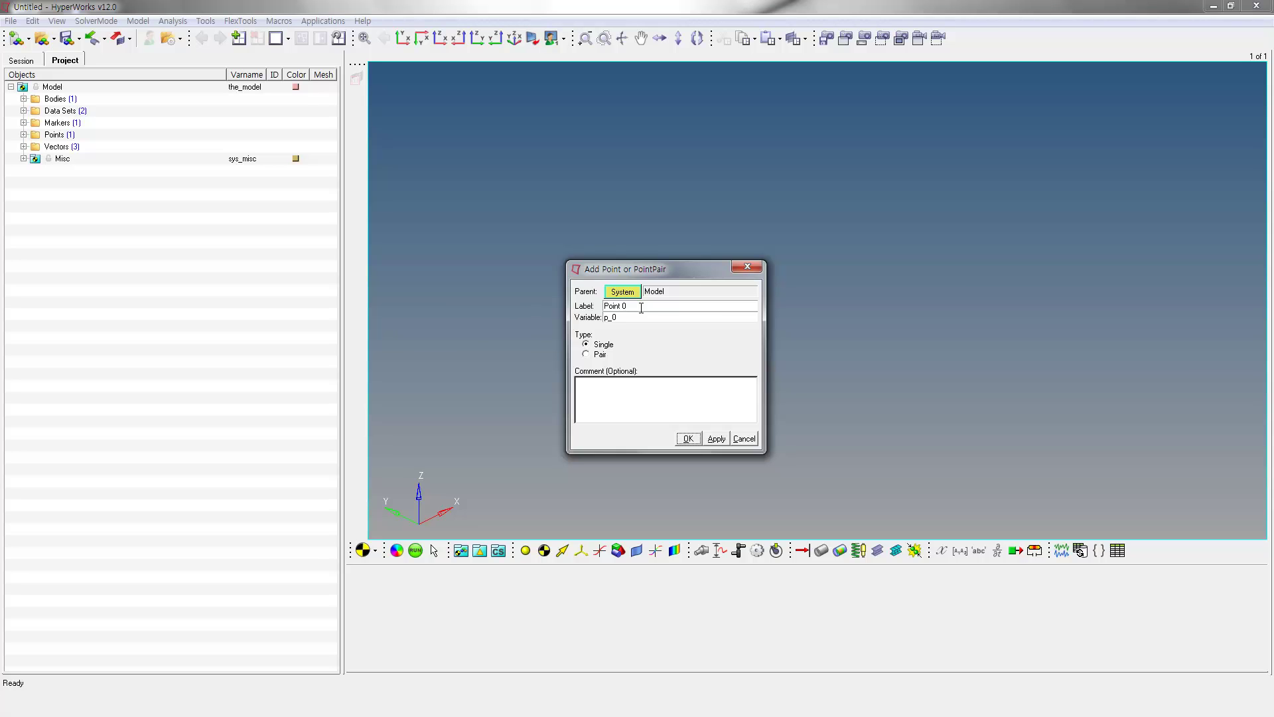
Step: Label the new point Pendulum_cg and set its variable to p_Pendulum_cg
triple_click(641, 307)
text(Perdulum_cg)
key(shift+Home)
click(629, 318)
Step: Create the Pendulum_cg point and place it at X 100, Y 0, Z -200
click(687, 438)
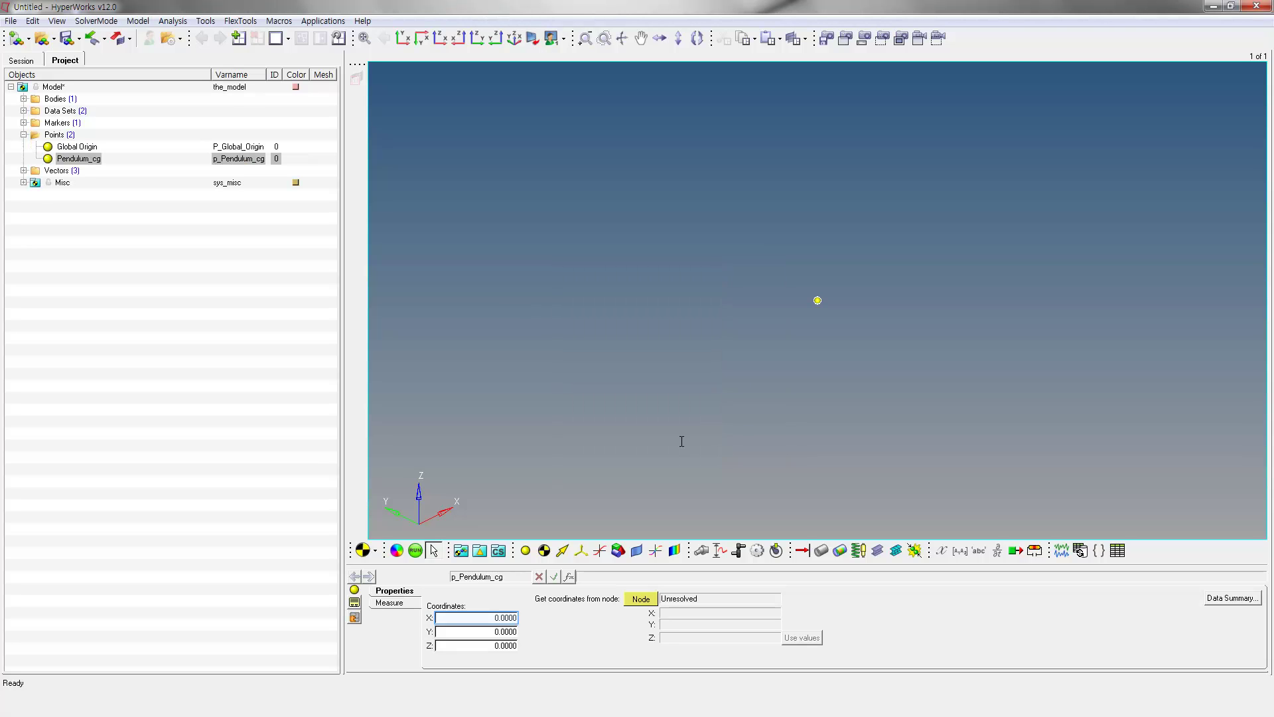
text(100)
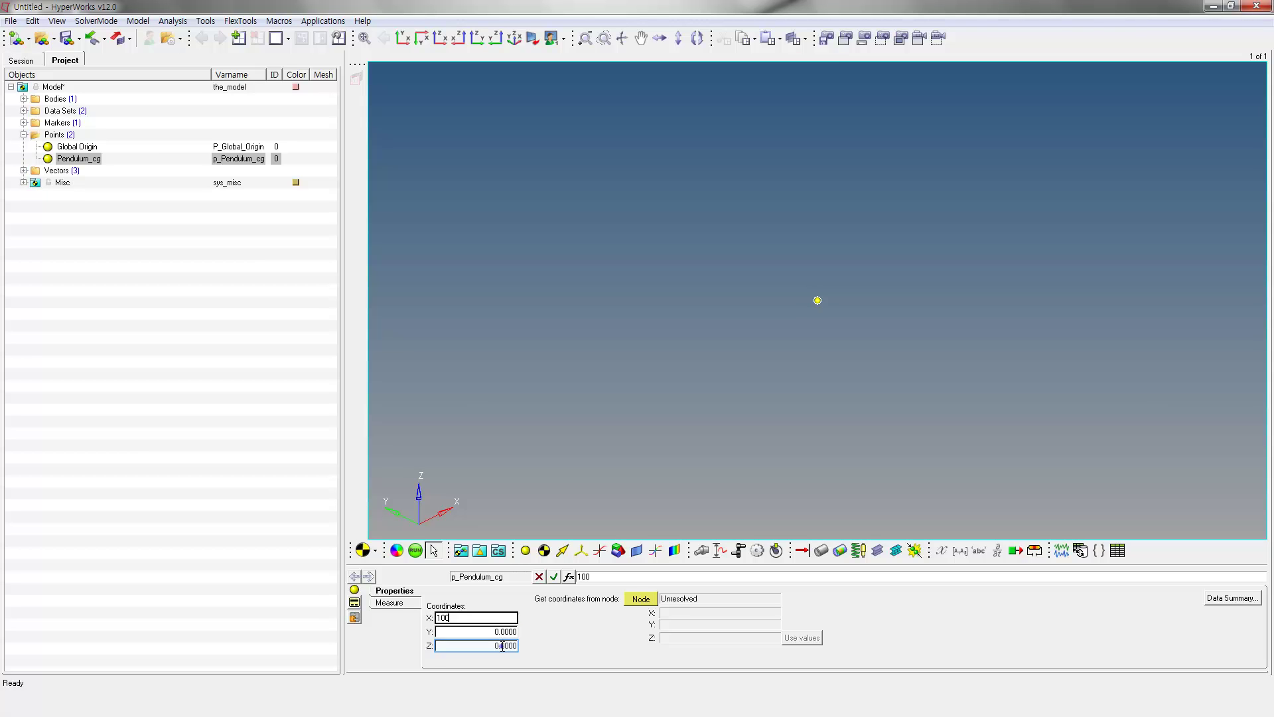
click(502, 645)
text(-20)
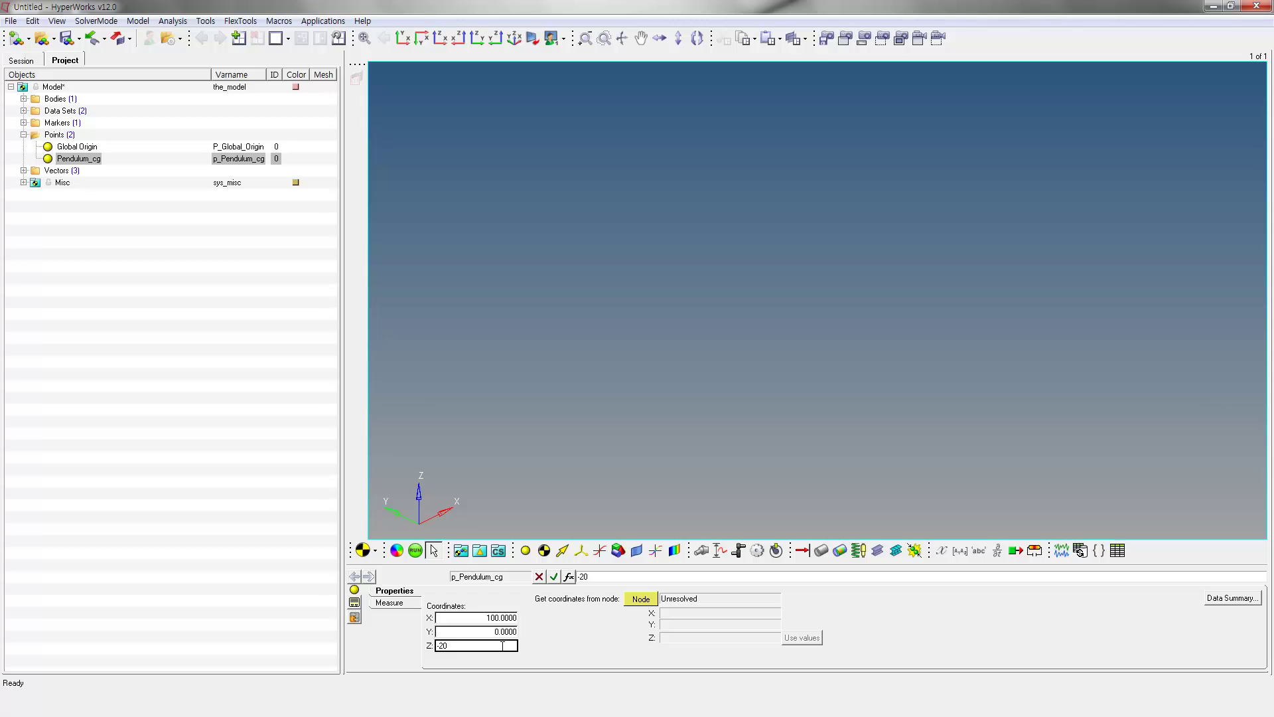
text(0)
click(606, 649)
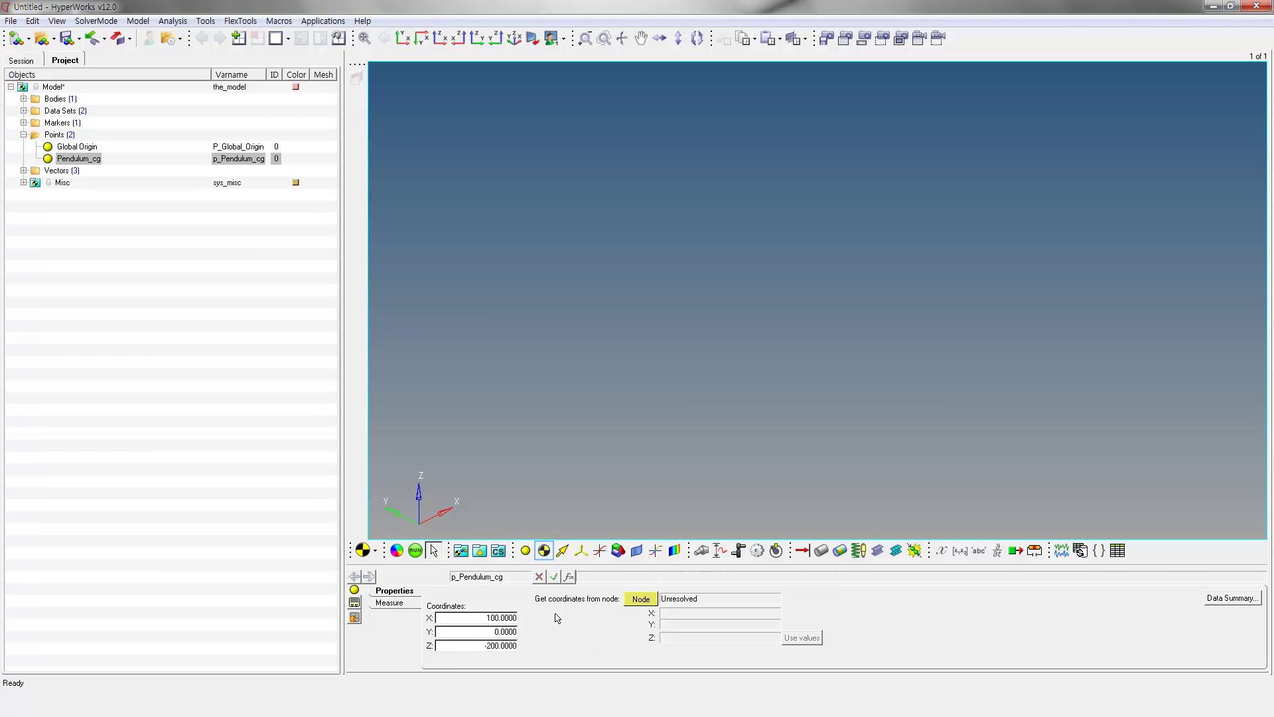
Step: Add a body labelled Pendulum with variable name b_Pendulum
click(544, 551)
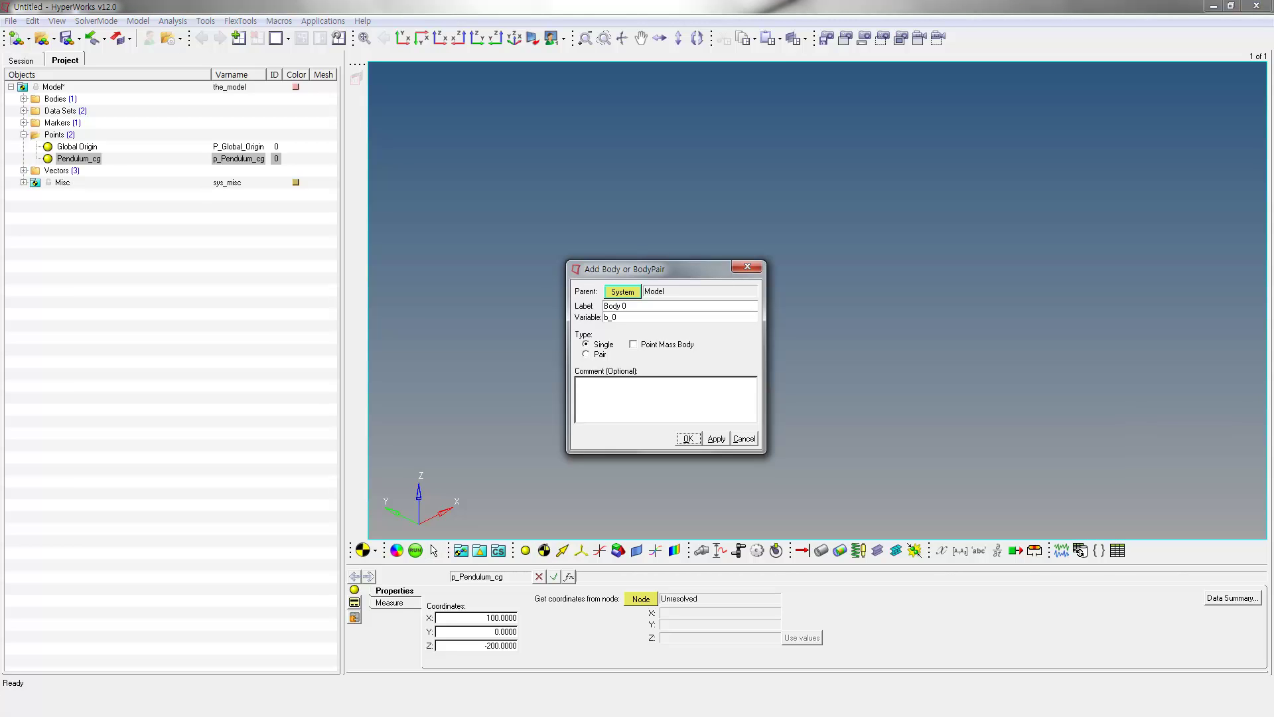
triple_click(642, 311)
text(Pendulum)
key(shift+Home)
key(ctrl+c)
drag(611, 317, 625, 318)
key(ctrl+v)
click(688, 440)
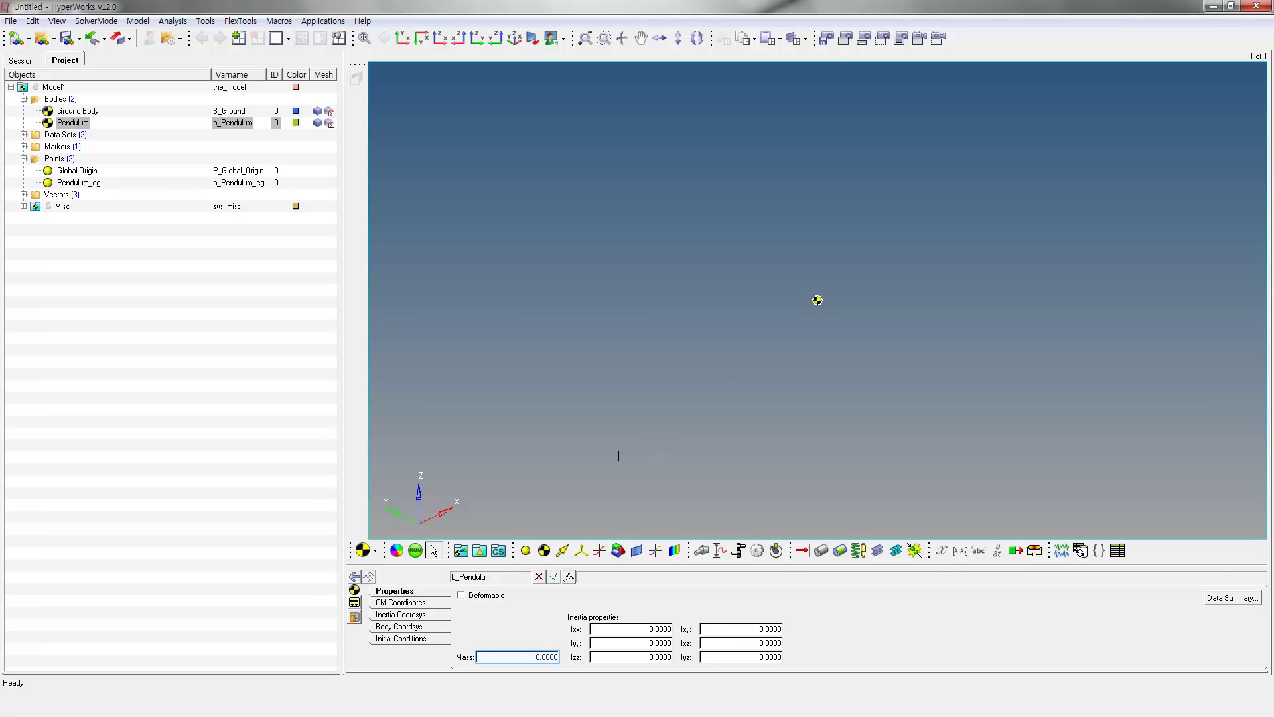
Step: Give the Pendulum body a mass of 1
click(538, 657)
click(538, 657)
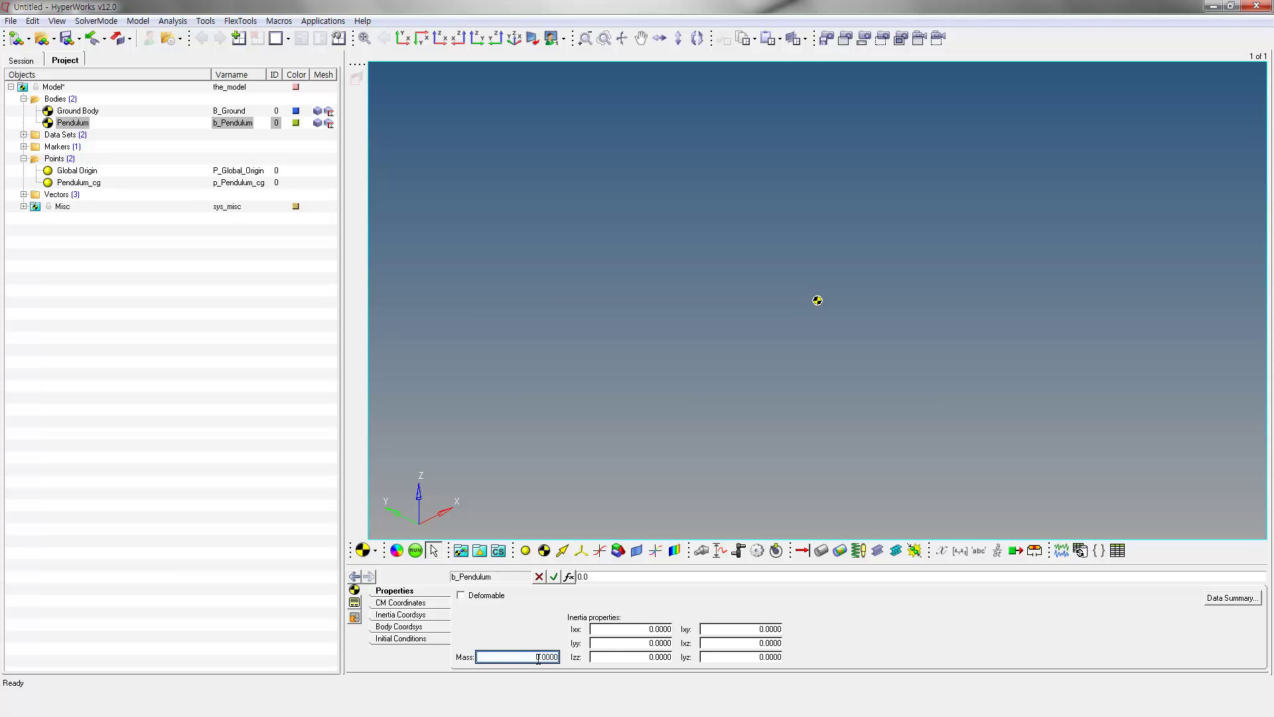
click(548, 658)
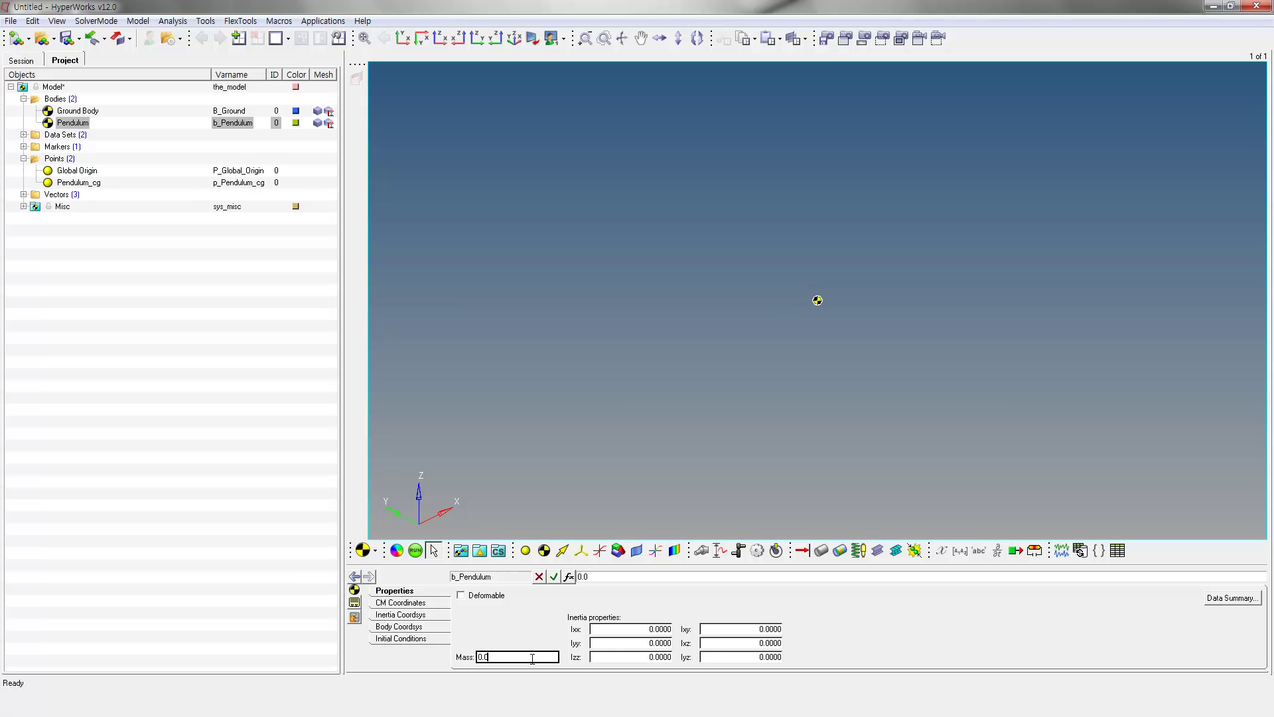
text(1)
click(635, 643)
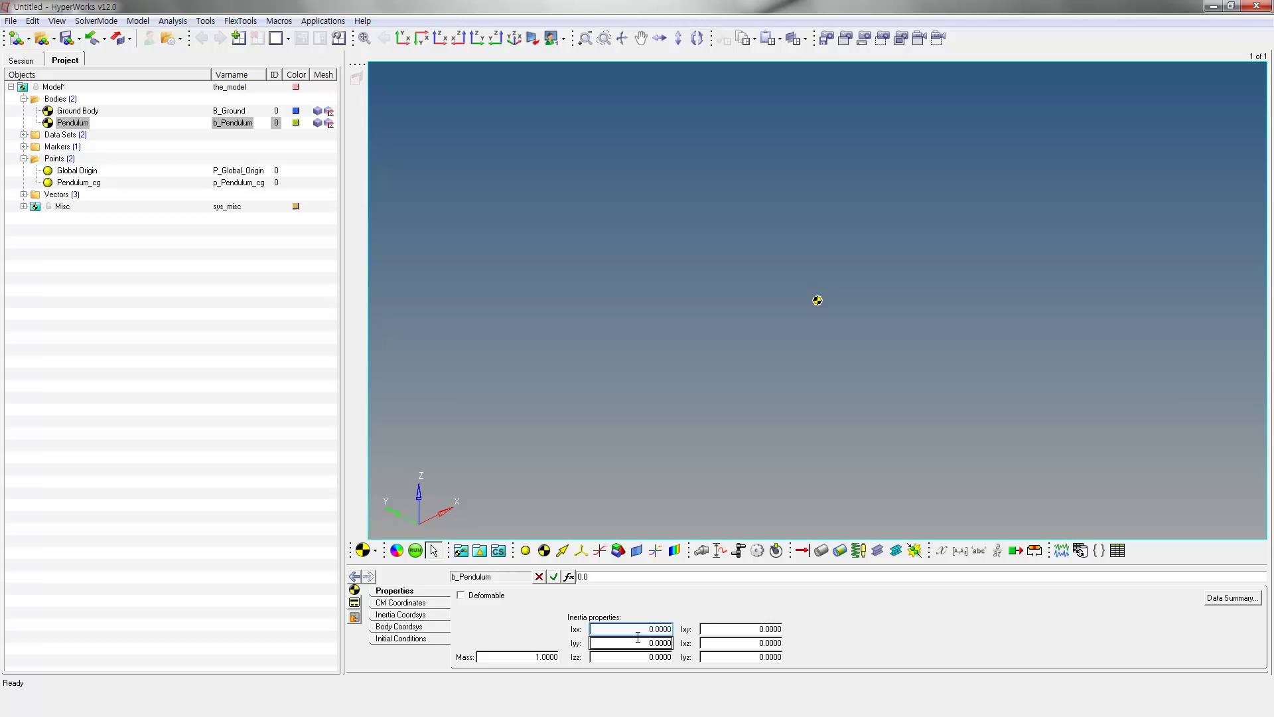
Step: Set the Pendulum body's inertias to Ixx 500, Iyy 5005 and Izz 500
click(639, 629)
text(500)
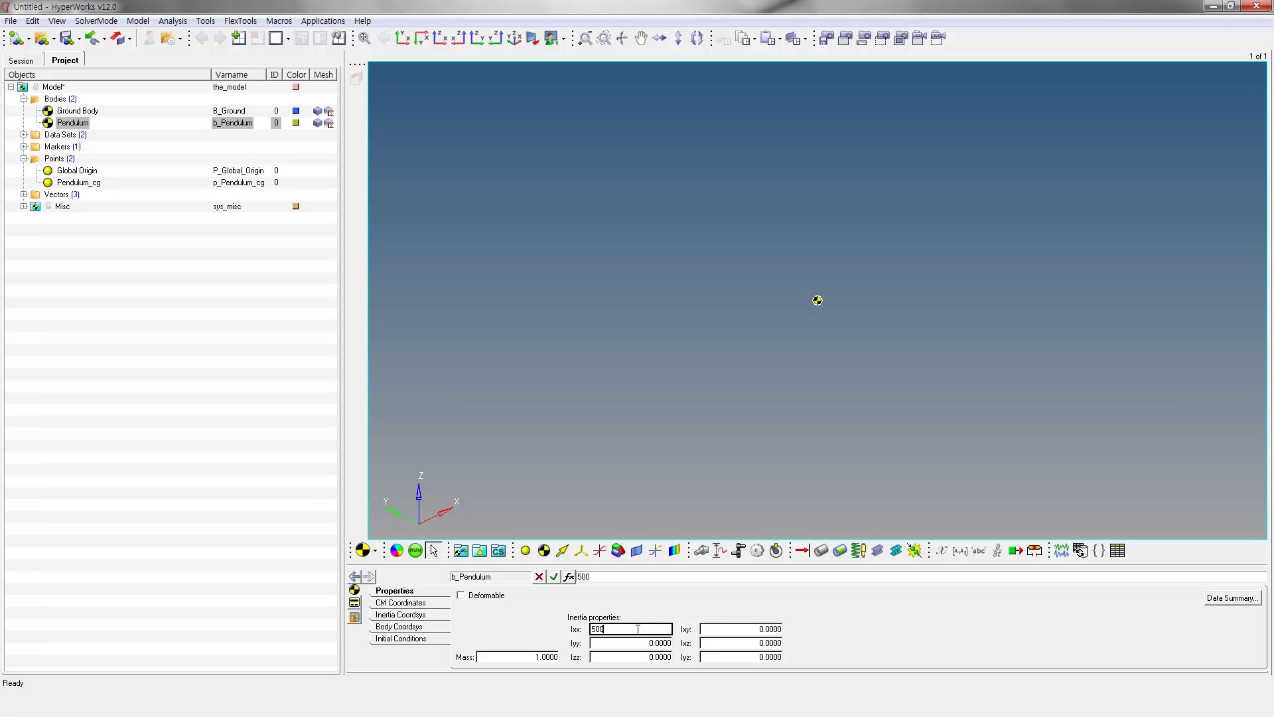
key(Tab)
click(622, 641)
text(50)
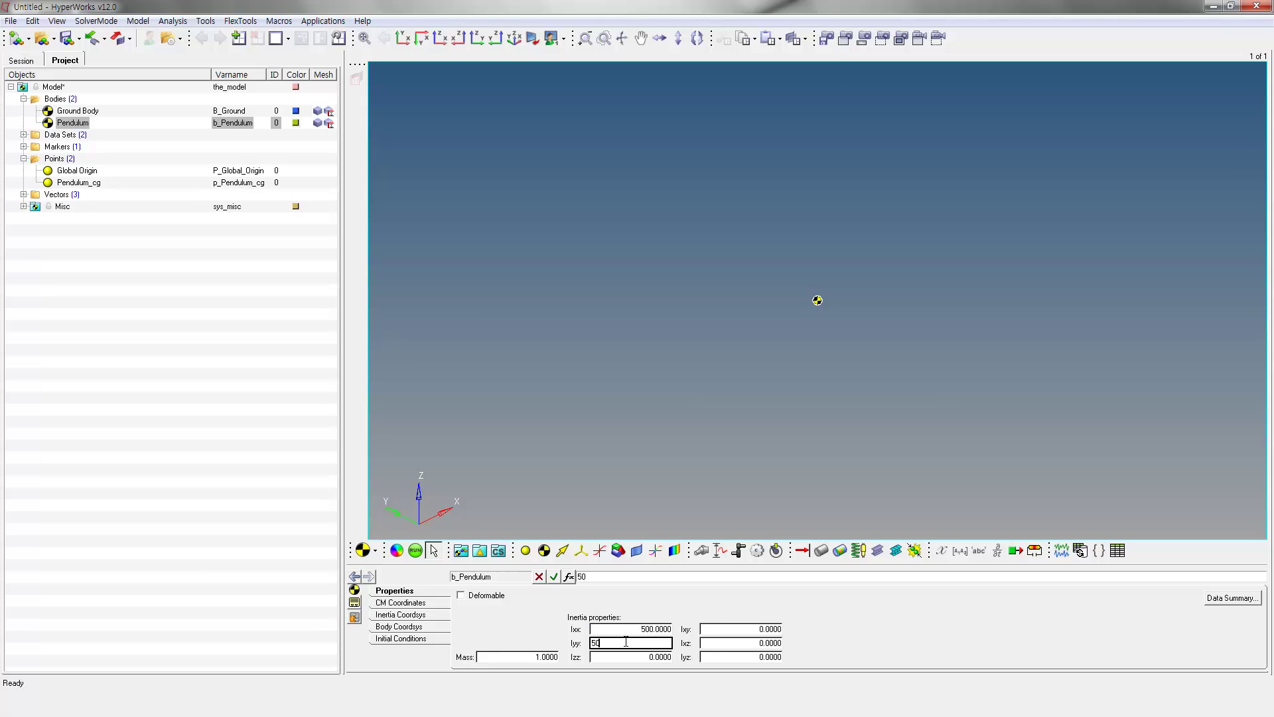
text(0)
text(5)
click(623, 656)
text(50)
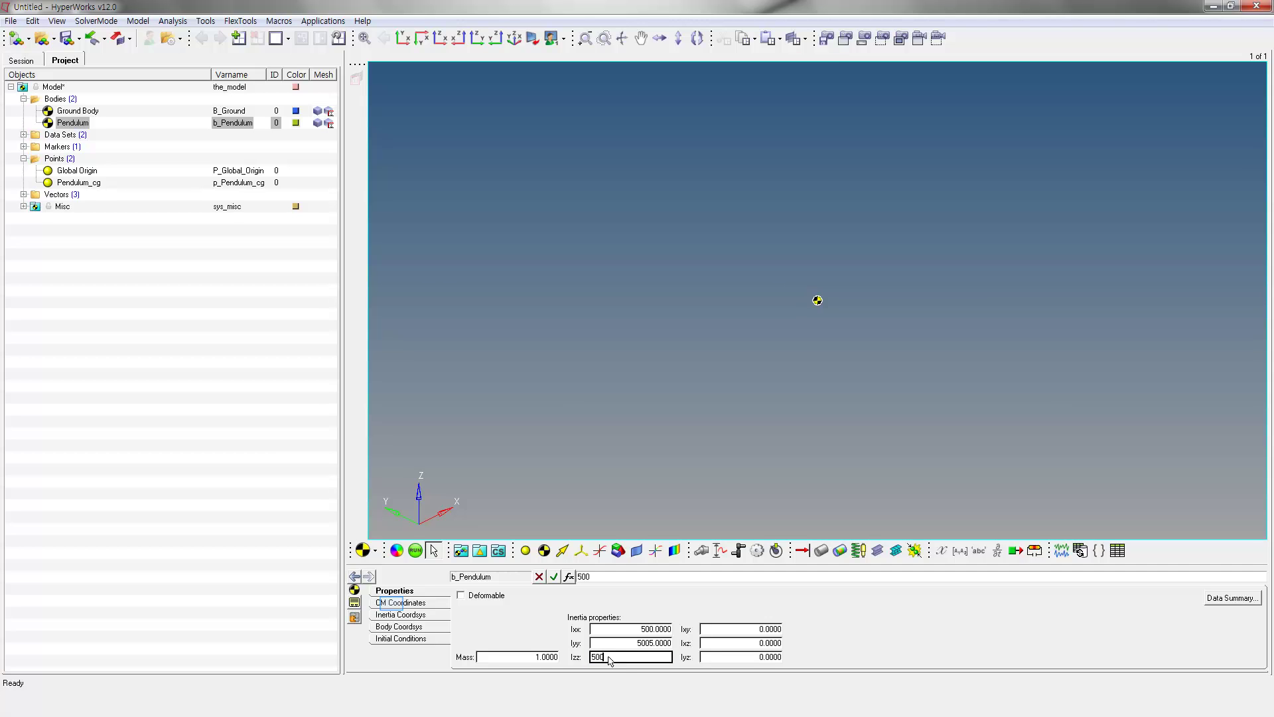
click(401, 603)
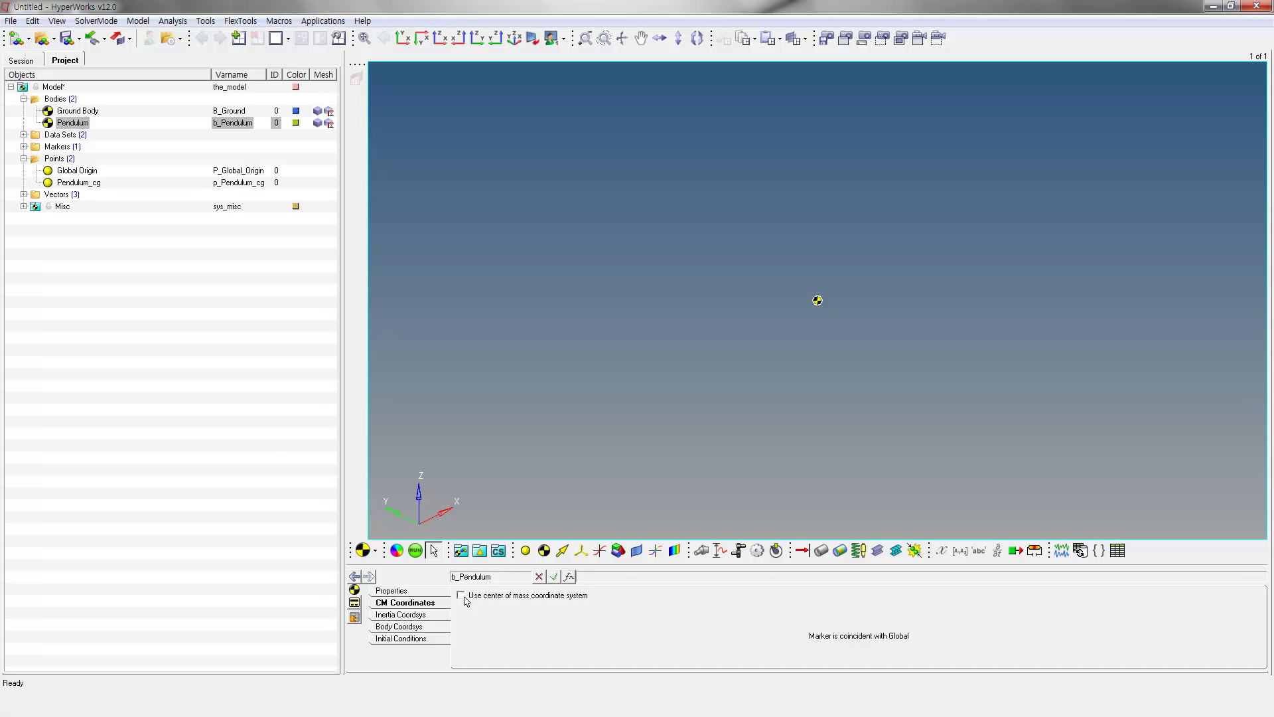
Step: Enable the body's centre-of-mass coordinate system with Pendulum_cg as its origin point
click(466, 601)
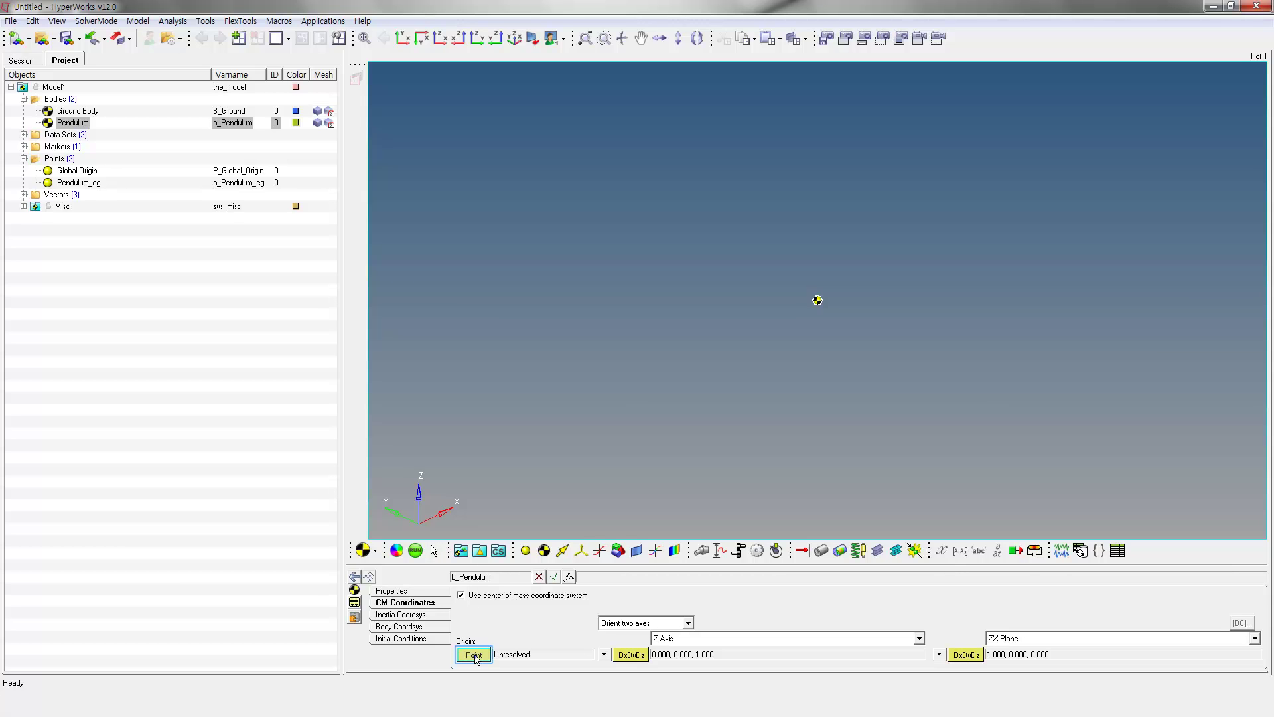
click(474, 655)
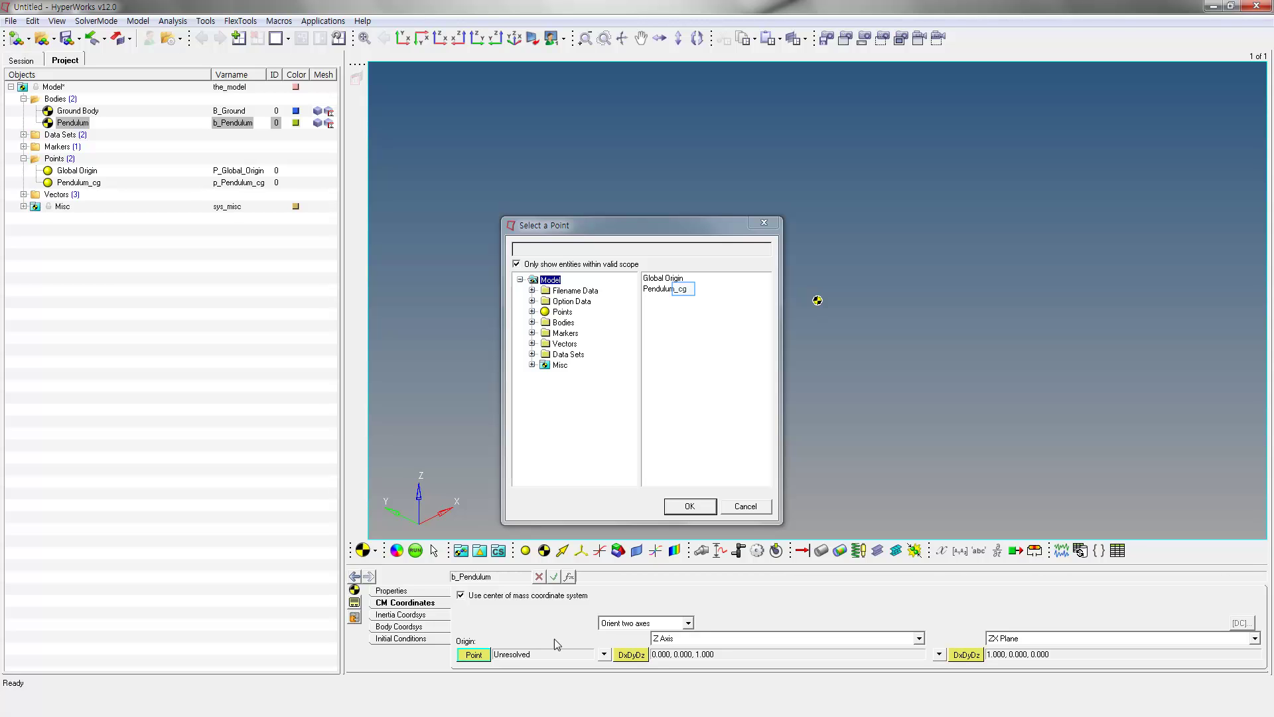
click(685, 292)
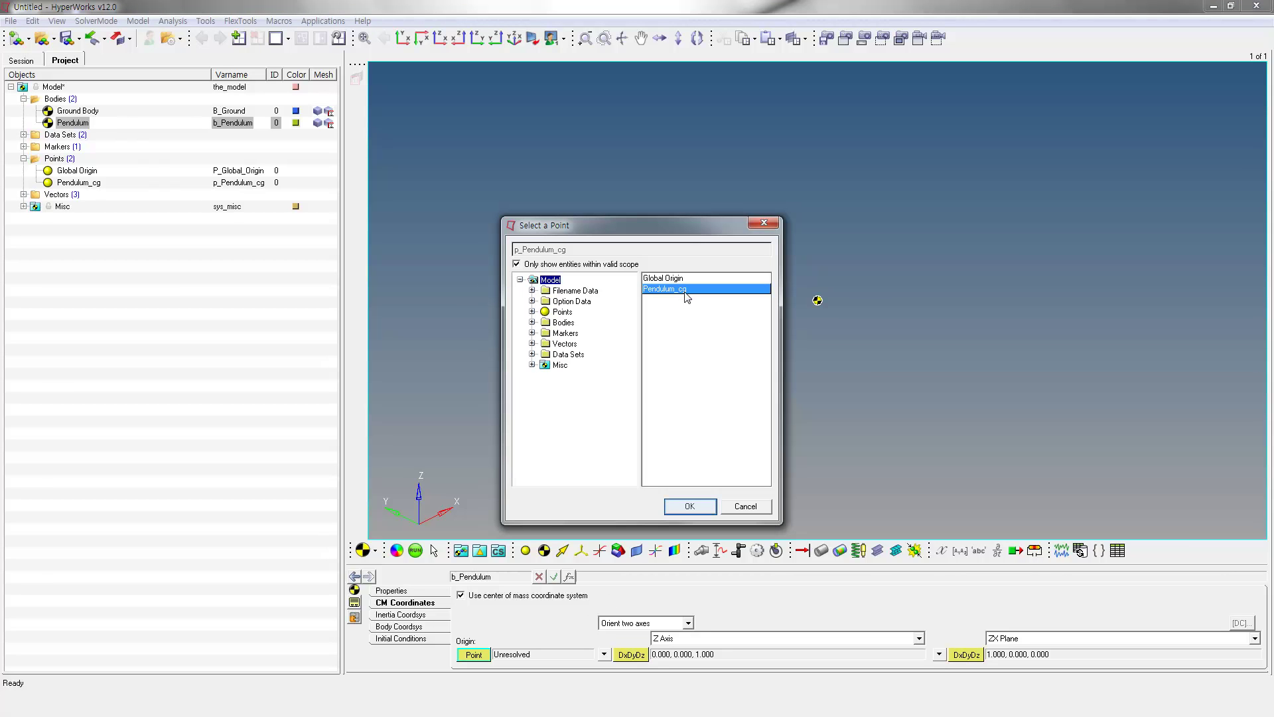
click(690, 506)
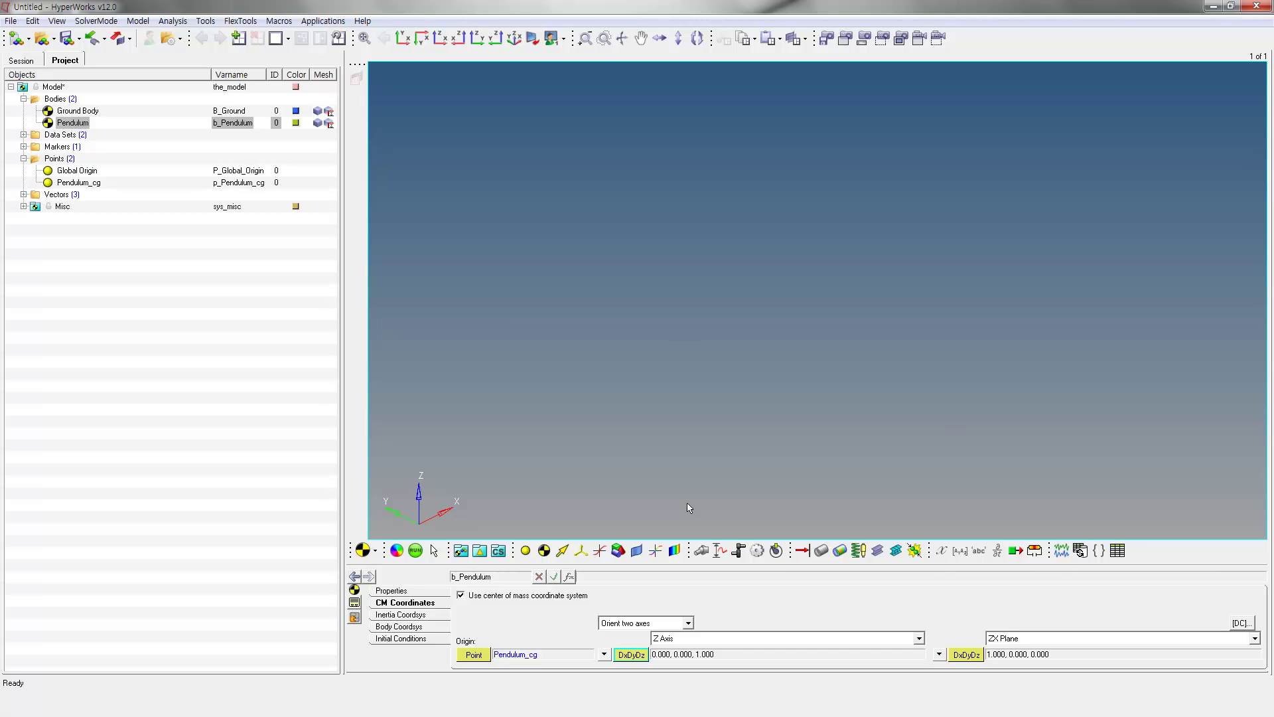
Step: Start a cylinder graphic labelled Cylinder with variable gcyl_Cylinder
click(617, 551)
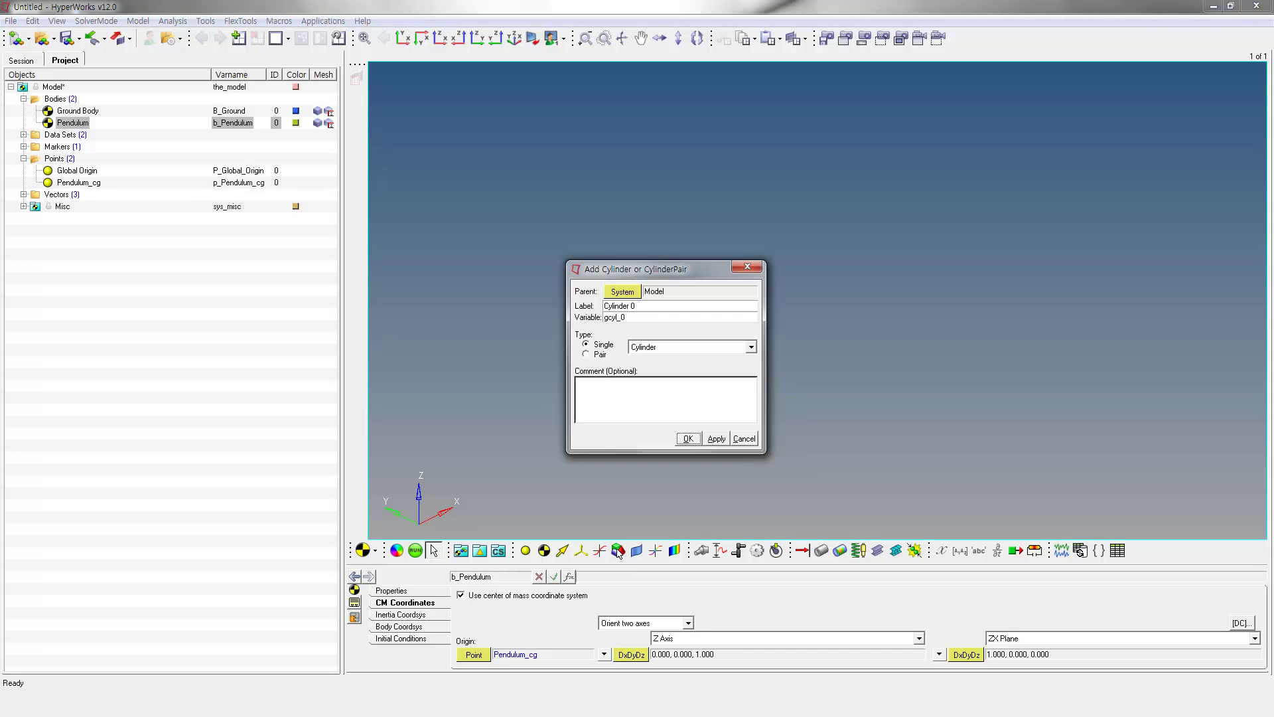
key(BackSpace)
key(BackSpace)
key(Tab)
key(Tab)
Step: Create the Cylinder graphic with parent body Pendulum and origin point Pendulum_cg
click(689, 438)
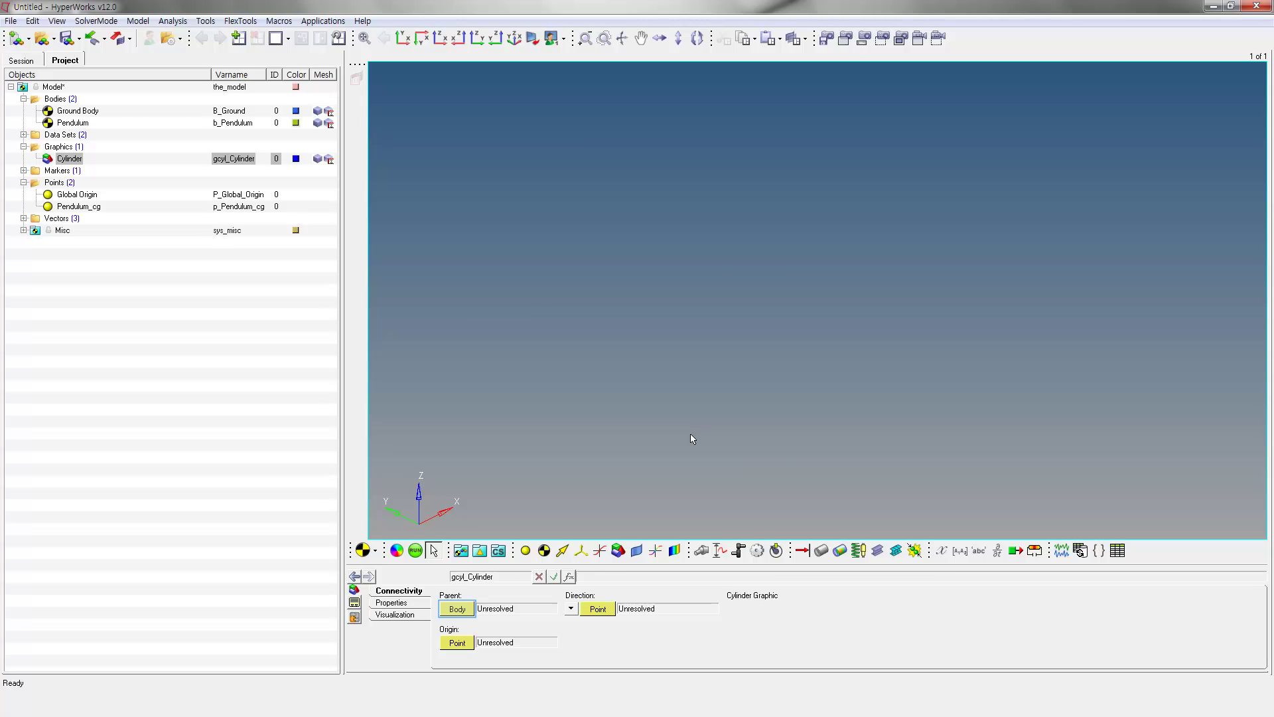
click(466, 612)
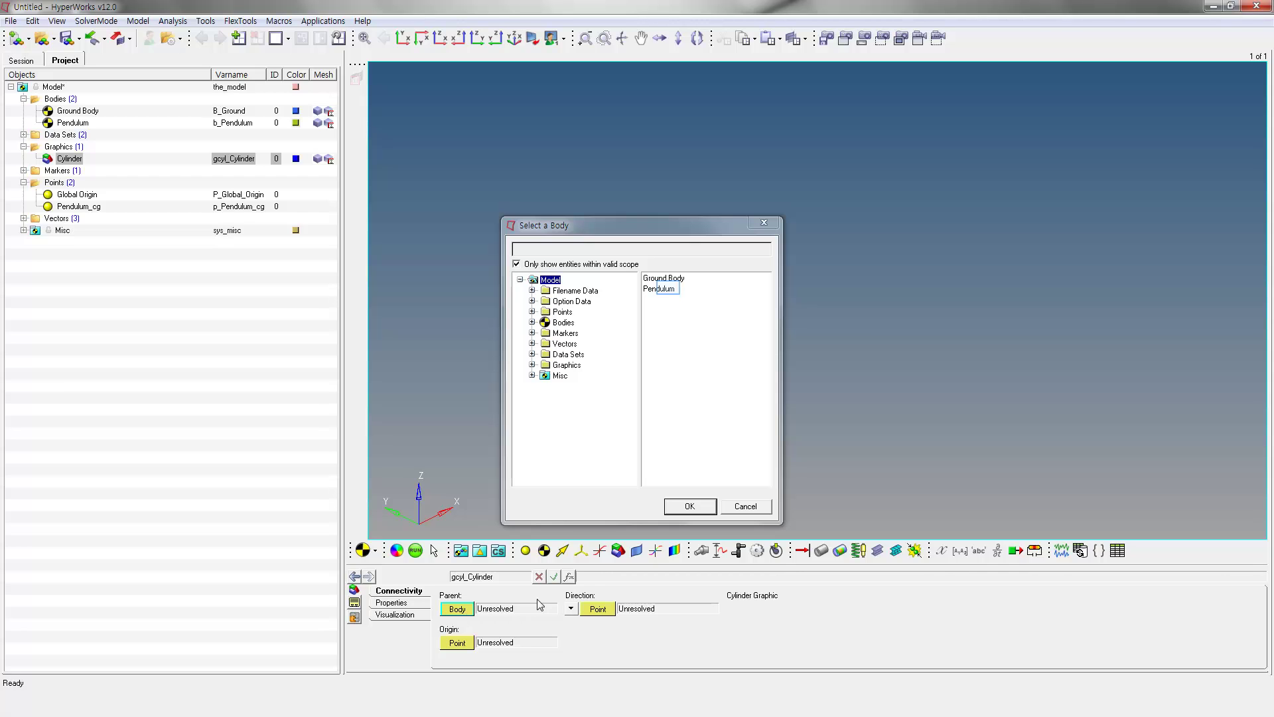
click(670, 291)
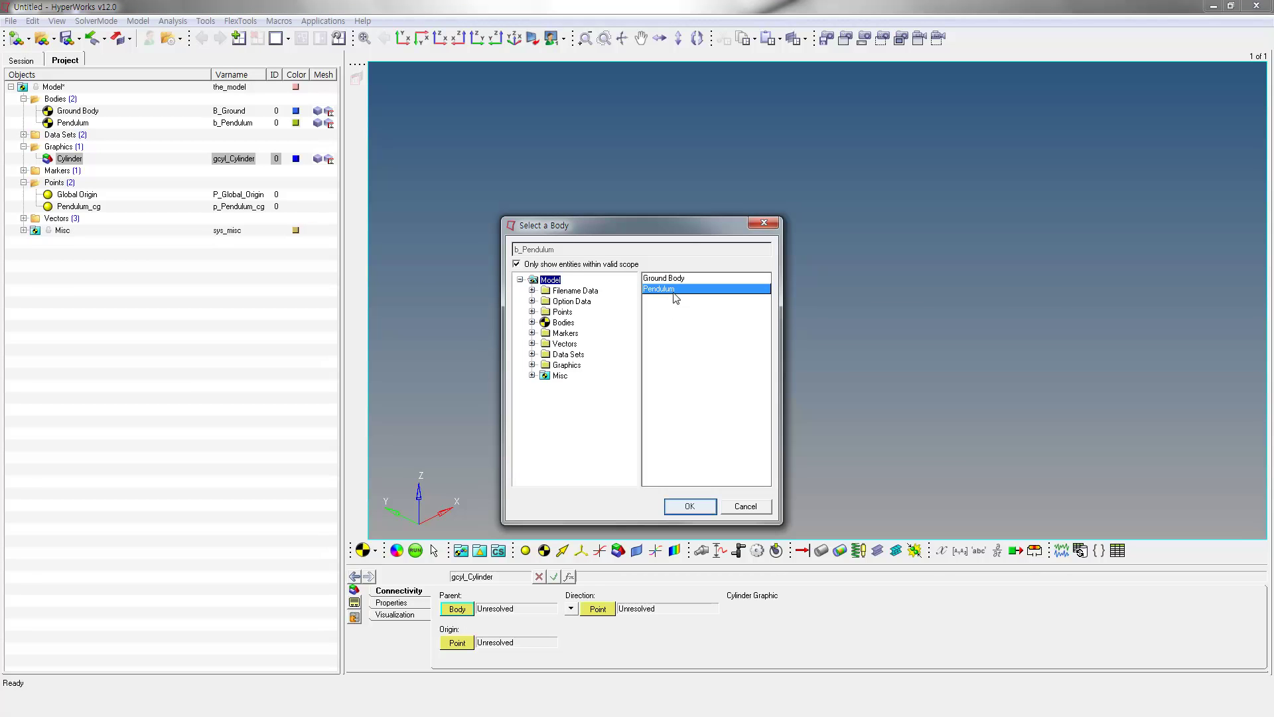
click(688, 506)
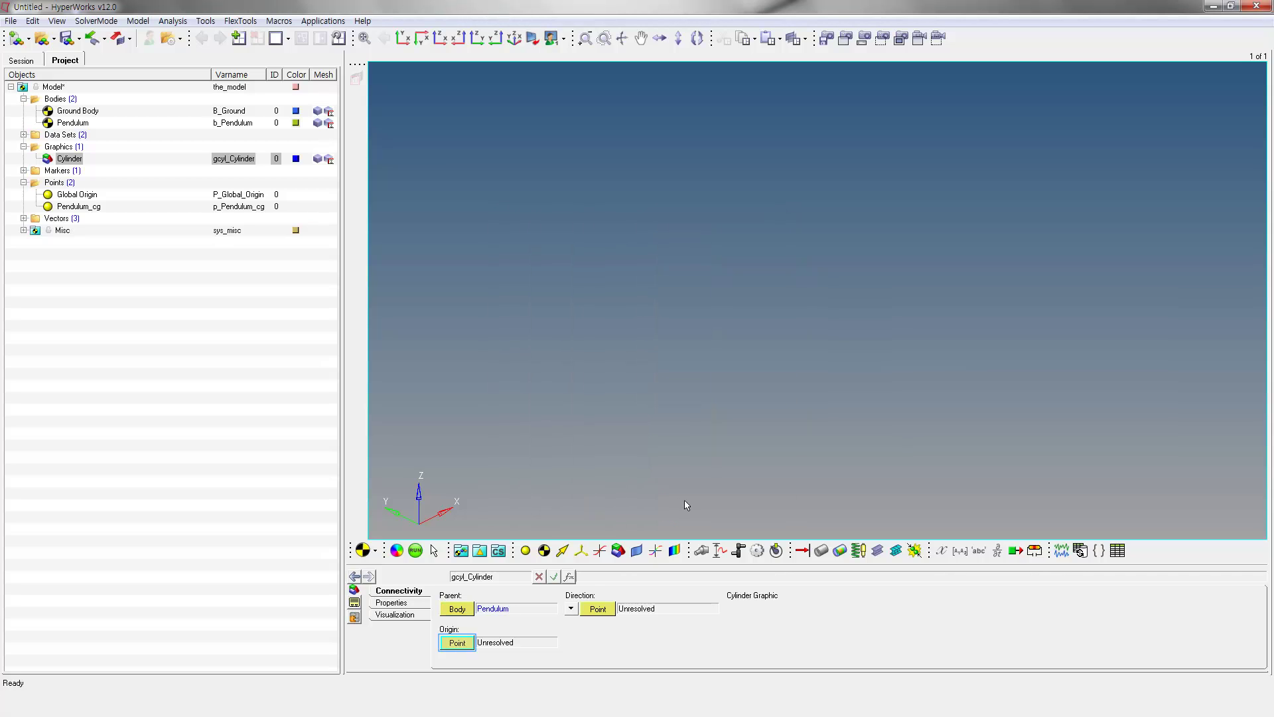
click(457, 643)
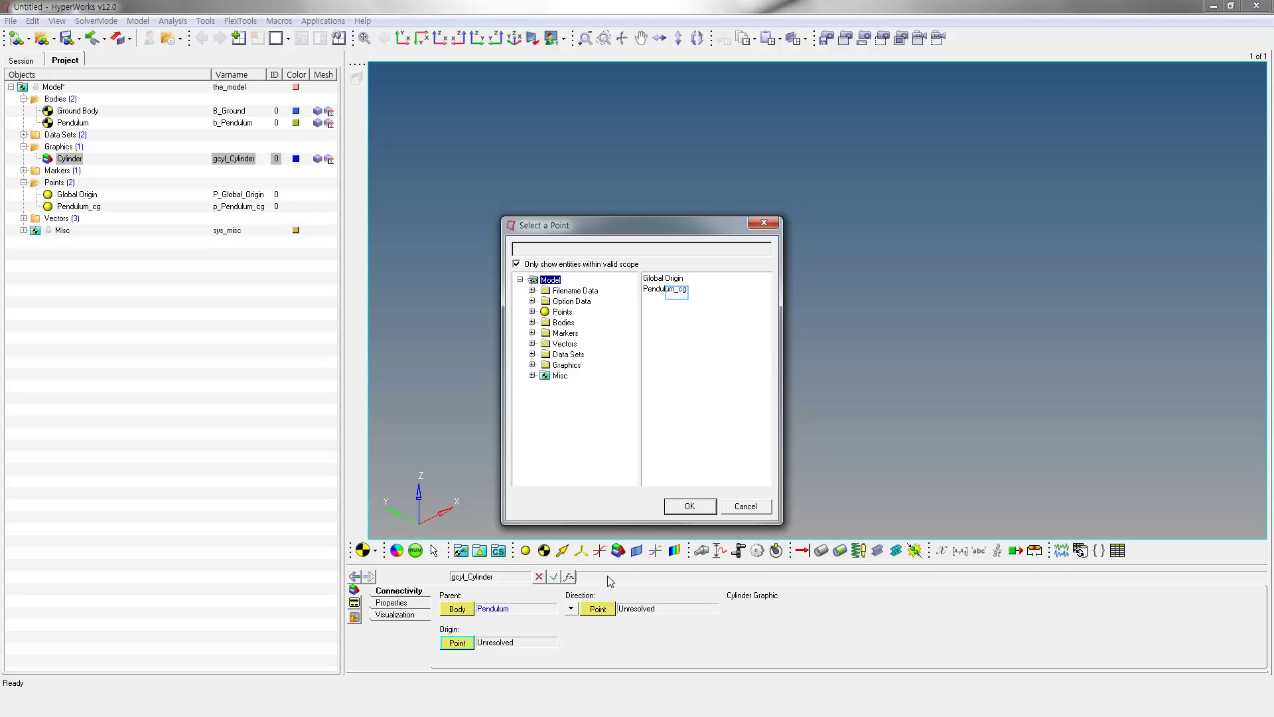
click(680, 297)
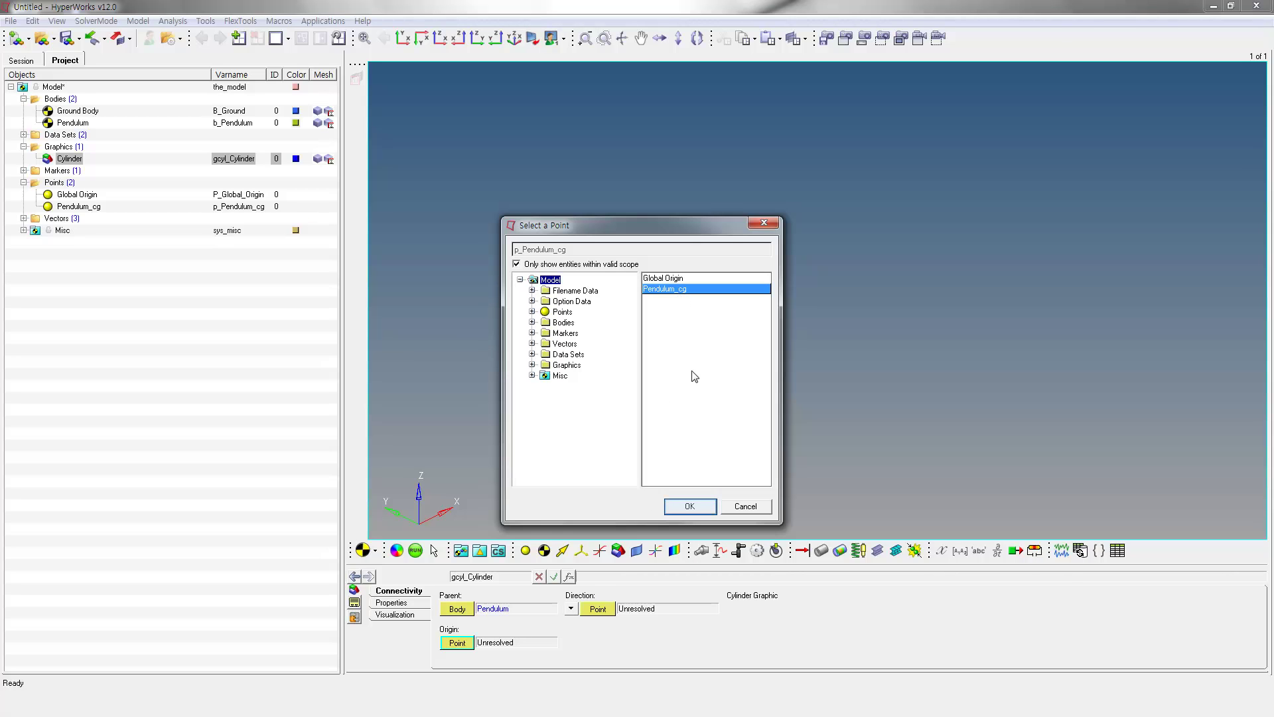
click(696, 508)
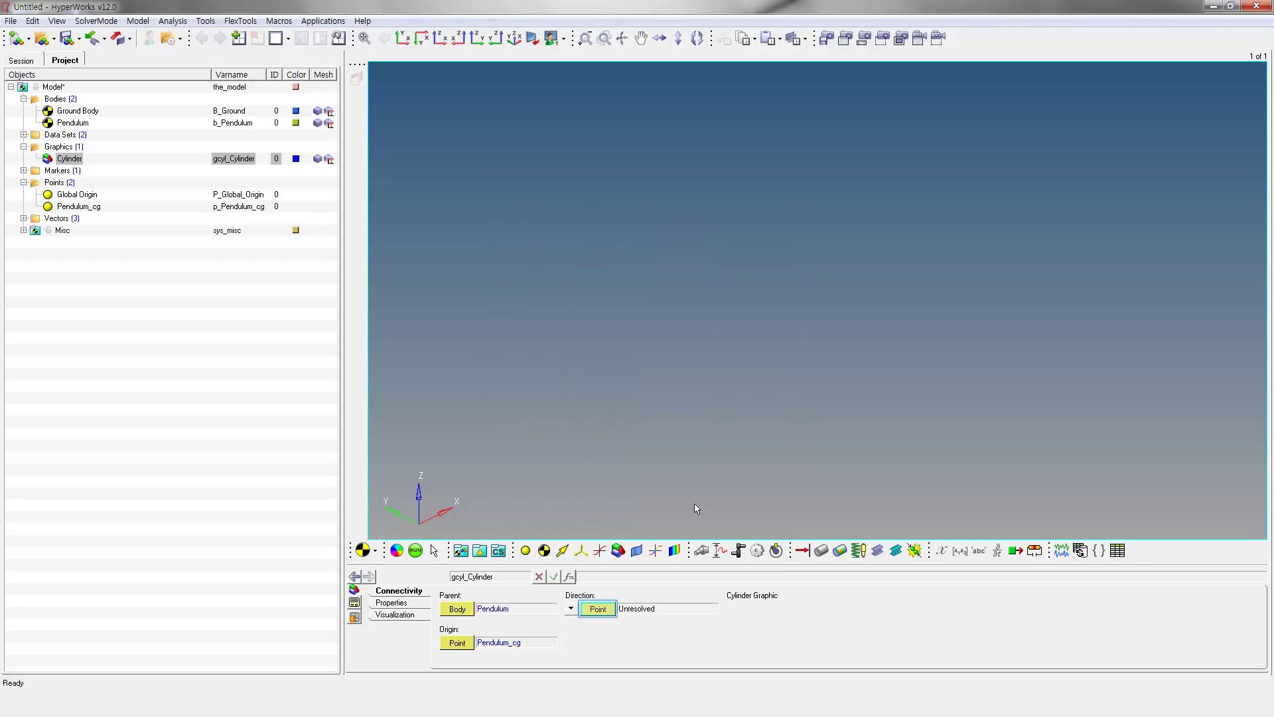
Step: Aim the cylinder at Global Origin, giving length 223.6068 with radius 10
click(599, 610)
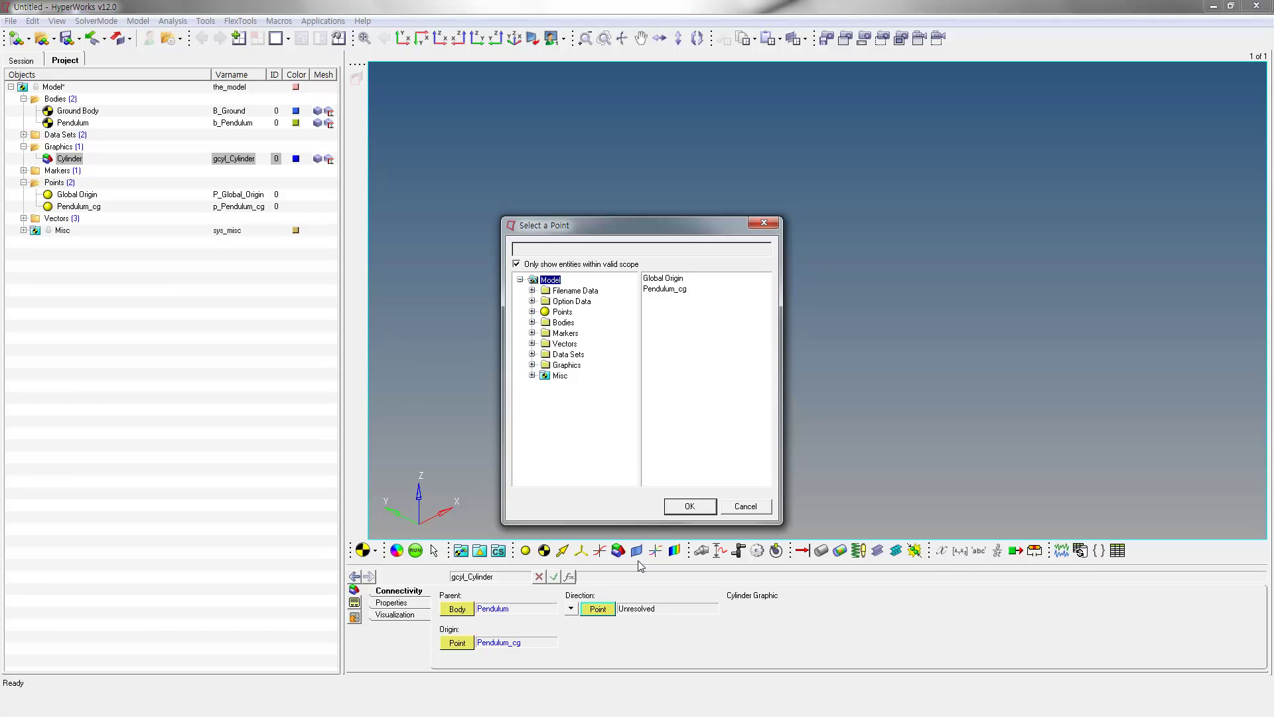
click(649, 466)
click(663, 280)
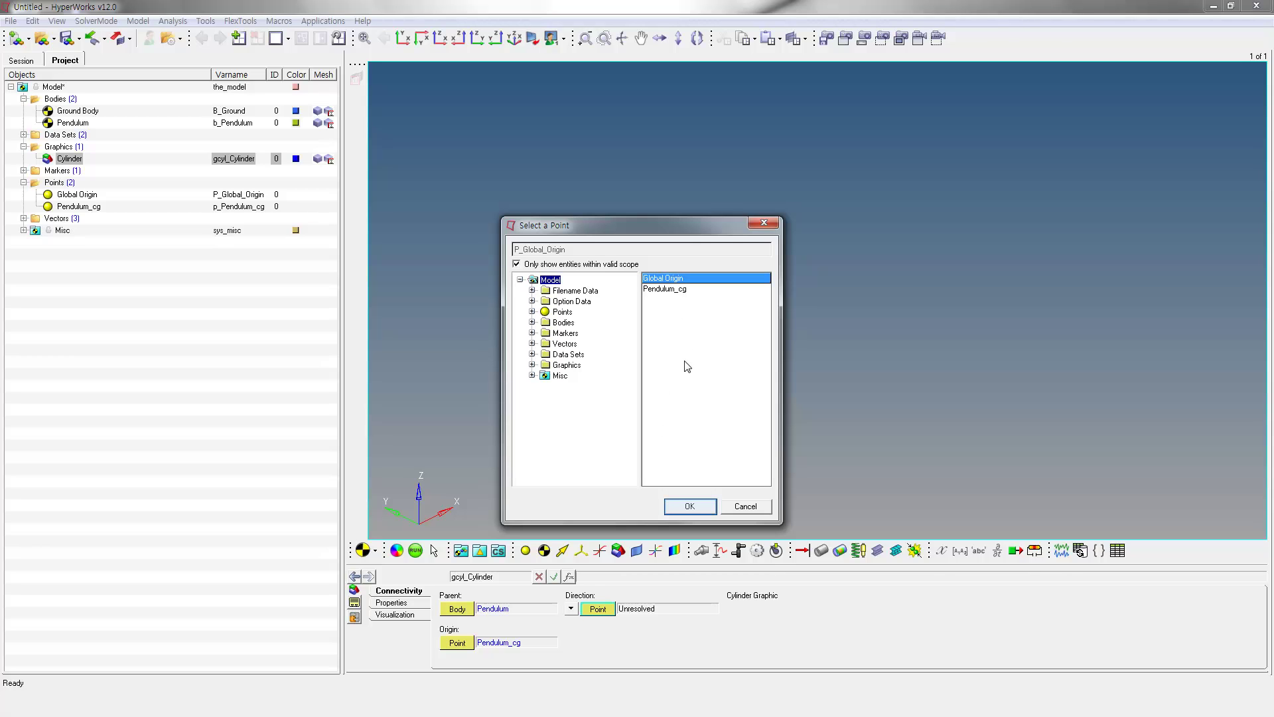
click(689, 506)
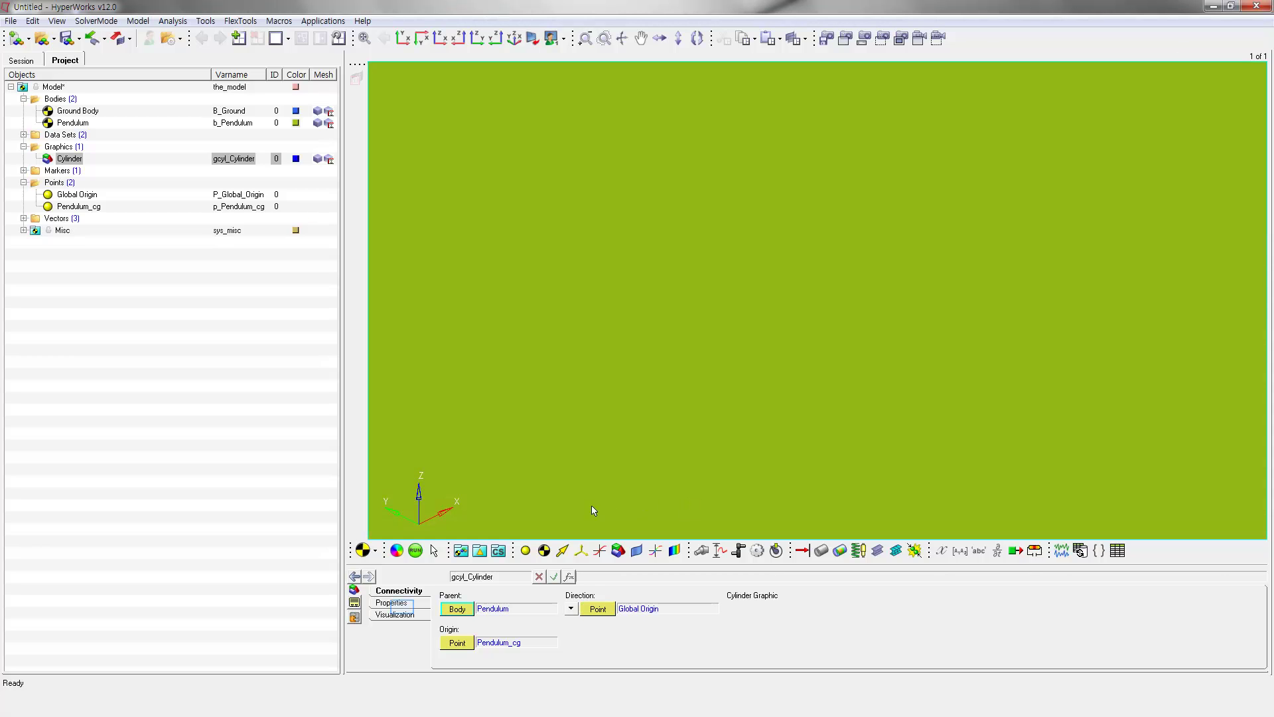
click(402, 607)
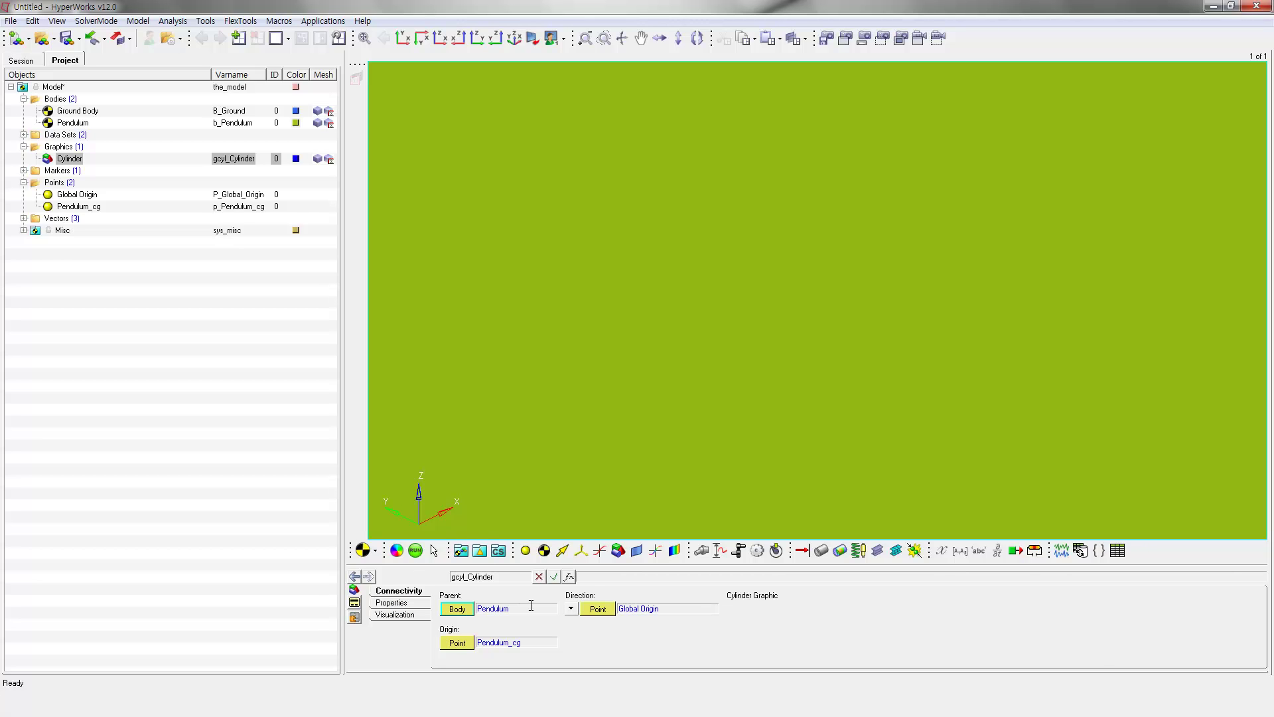
click(617, 551)
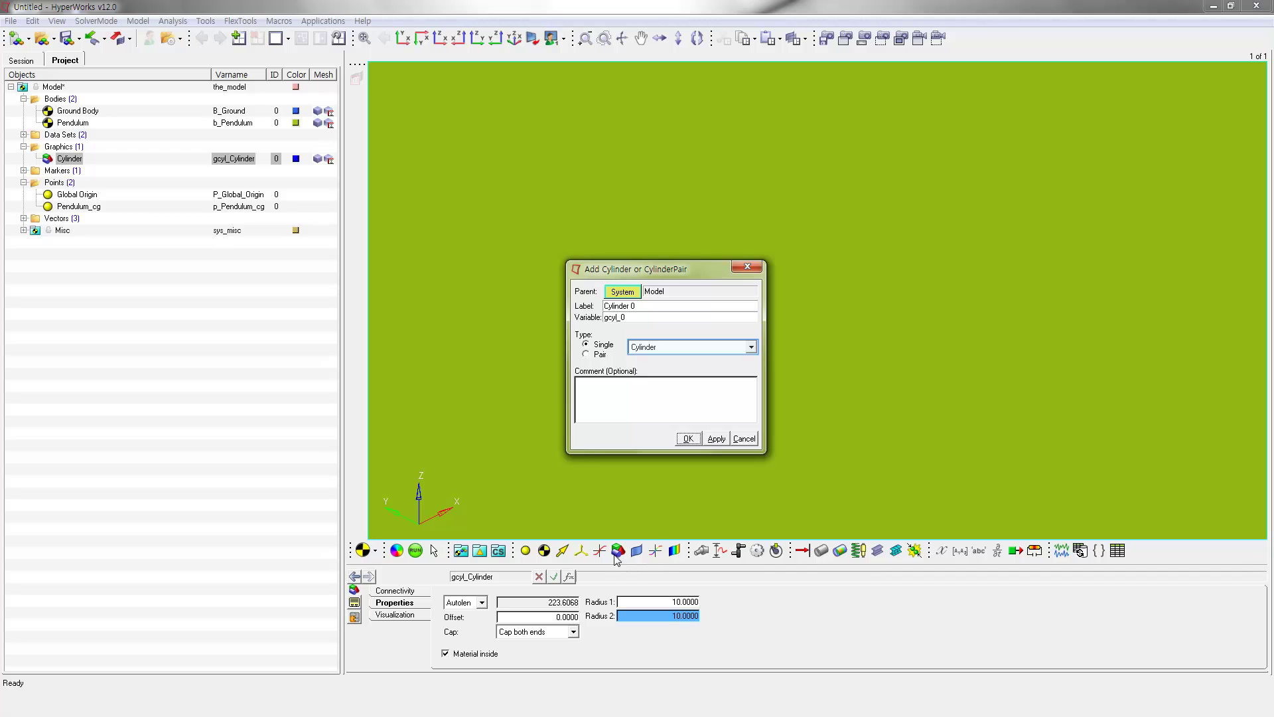
Step: Create a Sphere graphic labelled Sphere with variable gsph_Sphere
click(690, 349)
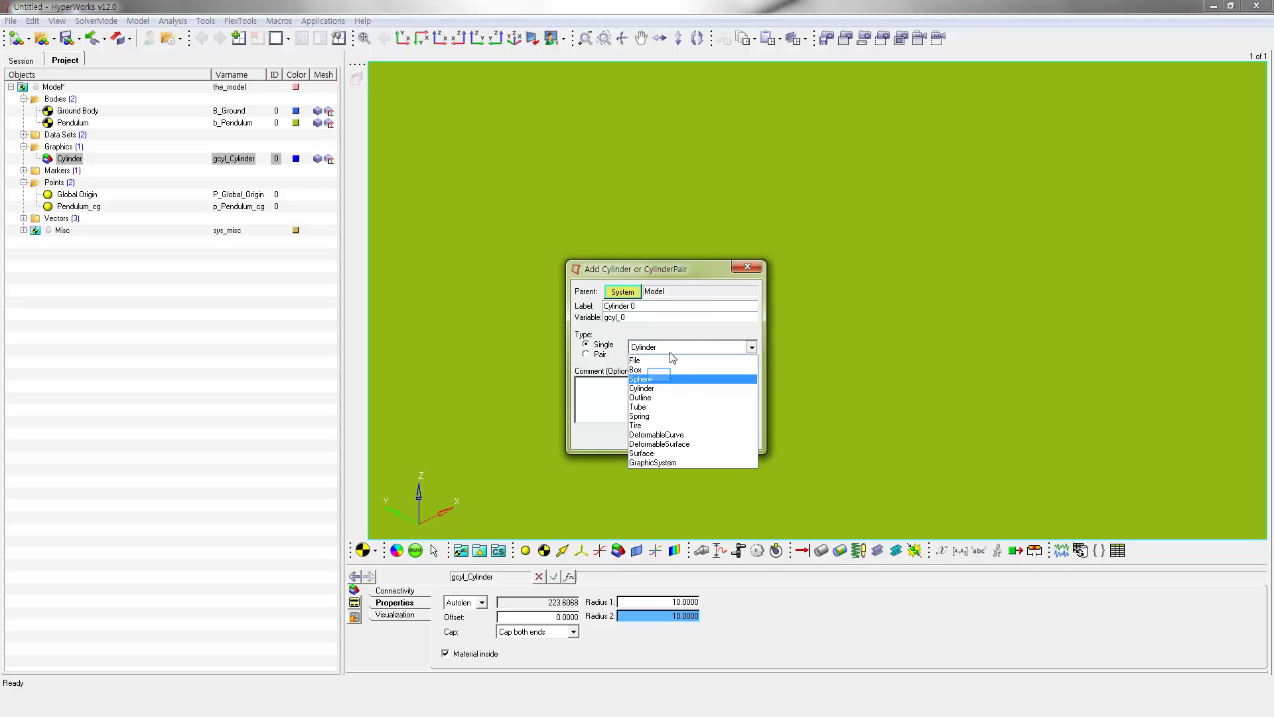
click(660, 379)
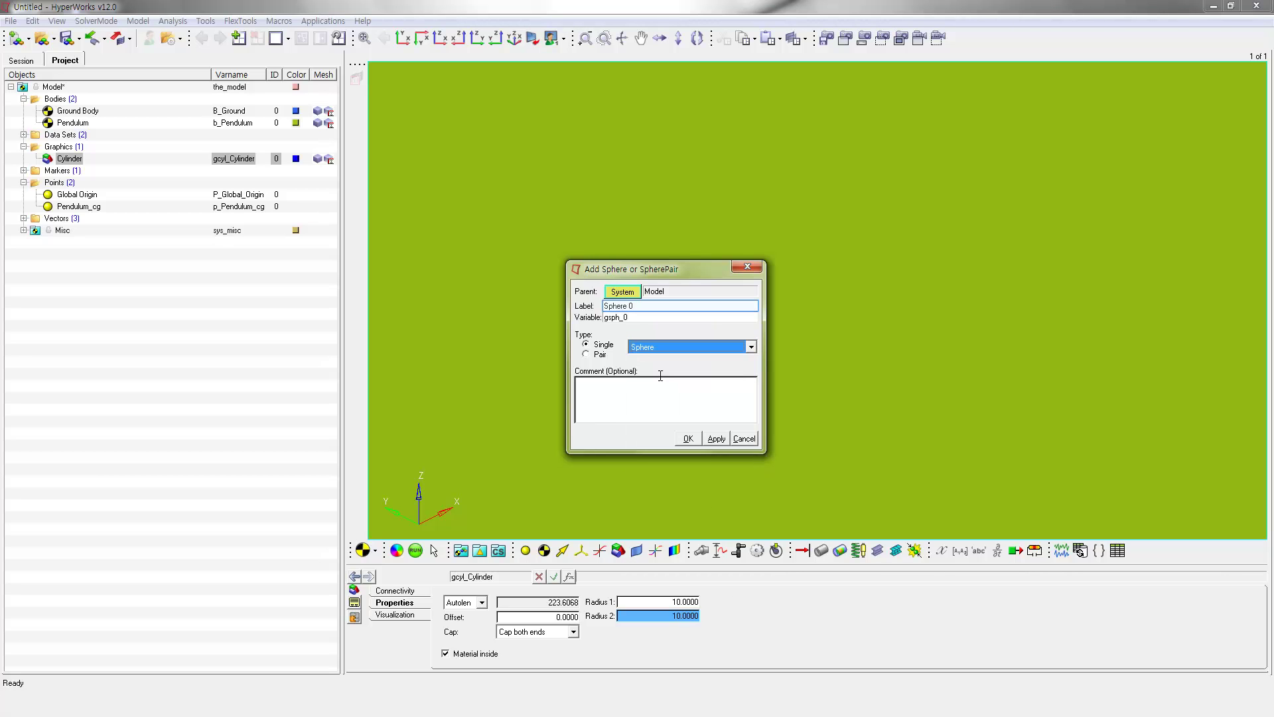
click(640, 306)
key(BackSpace)
key(BackSpace)
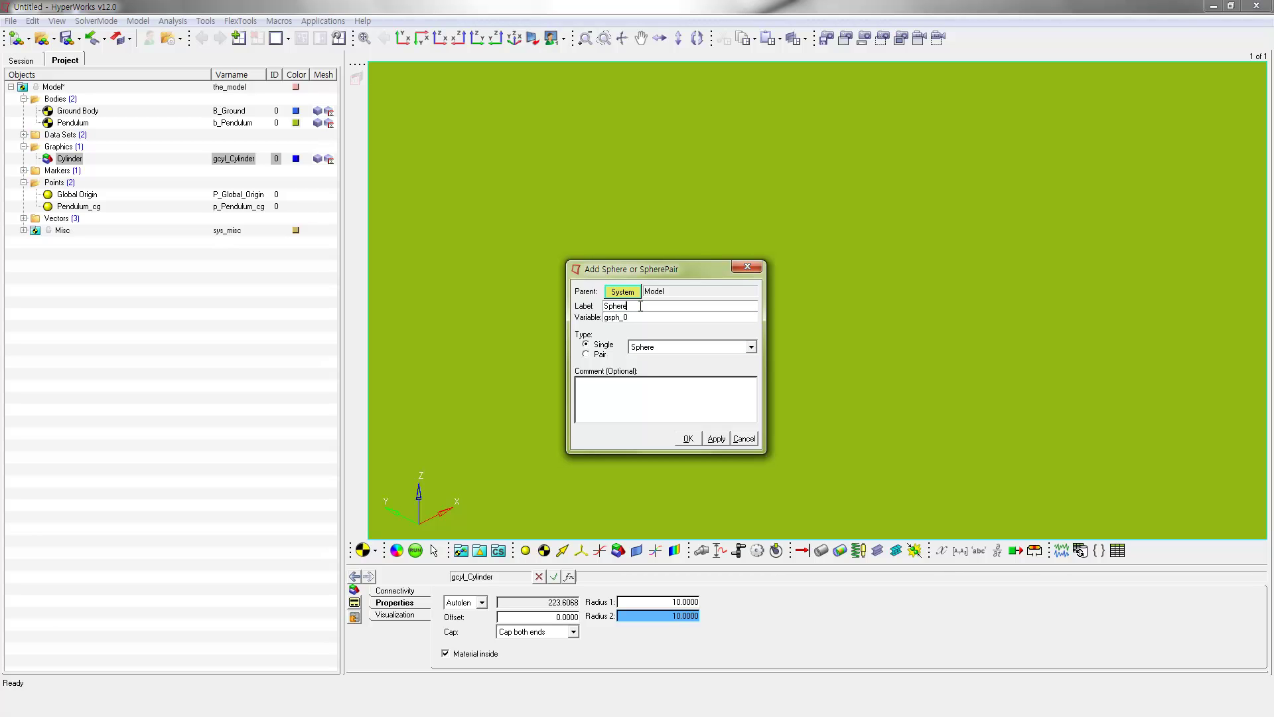
drag(644, 305, 564, 306)
key(ctrl+c)
drag(624, 319, 652, 323)
key(ctrl+v)
click(687, 439)
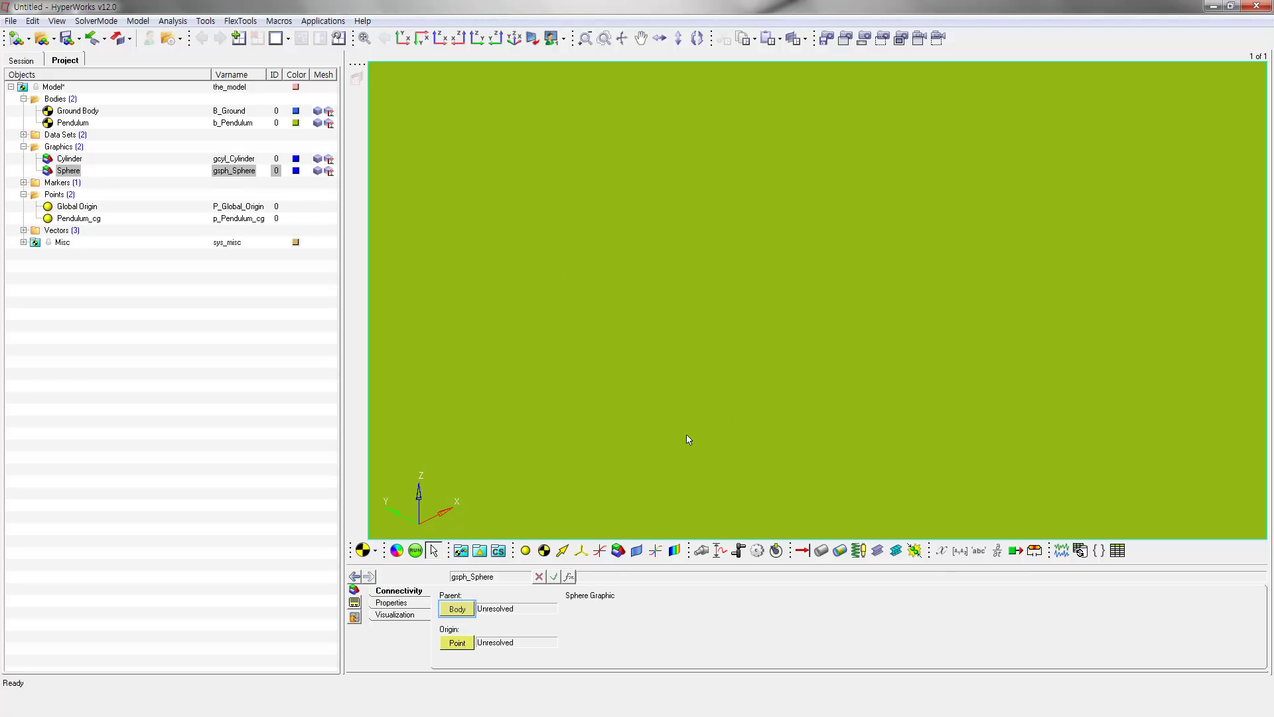
Step: Attach the sphere to the Pendulum body with its origin at Pendulum_cg
click(457, 610)
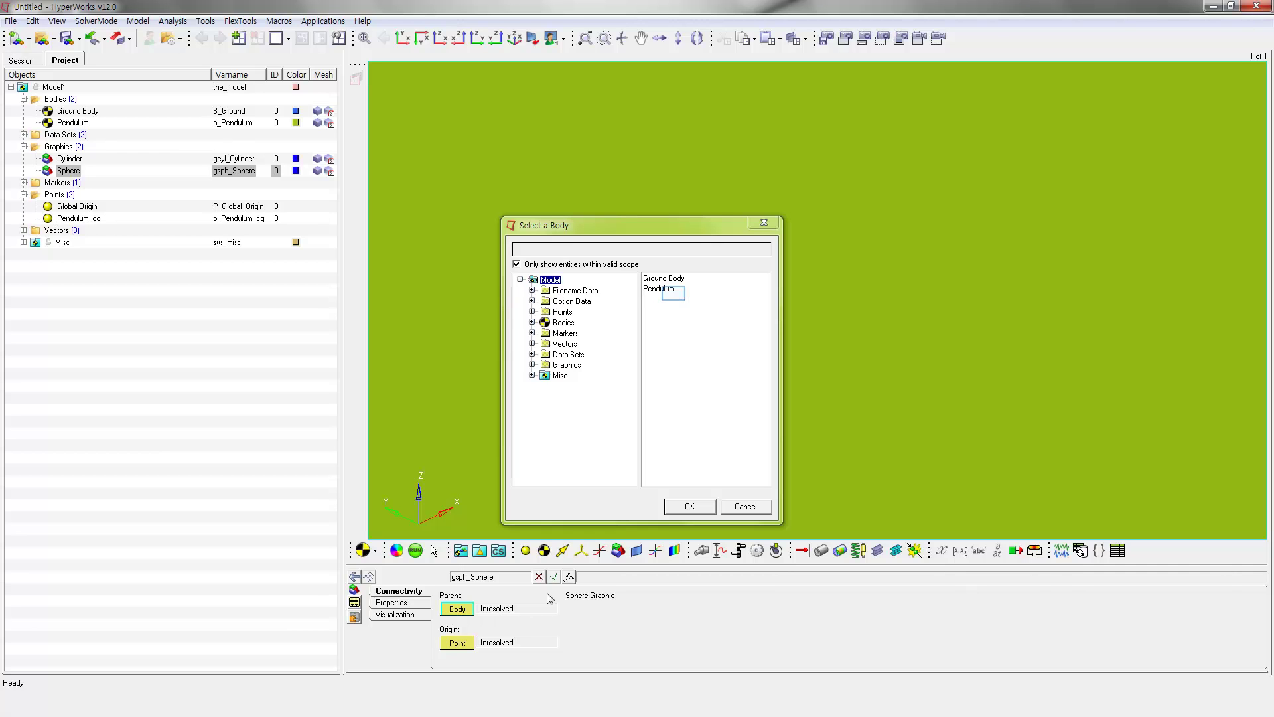
click(677, 296)
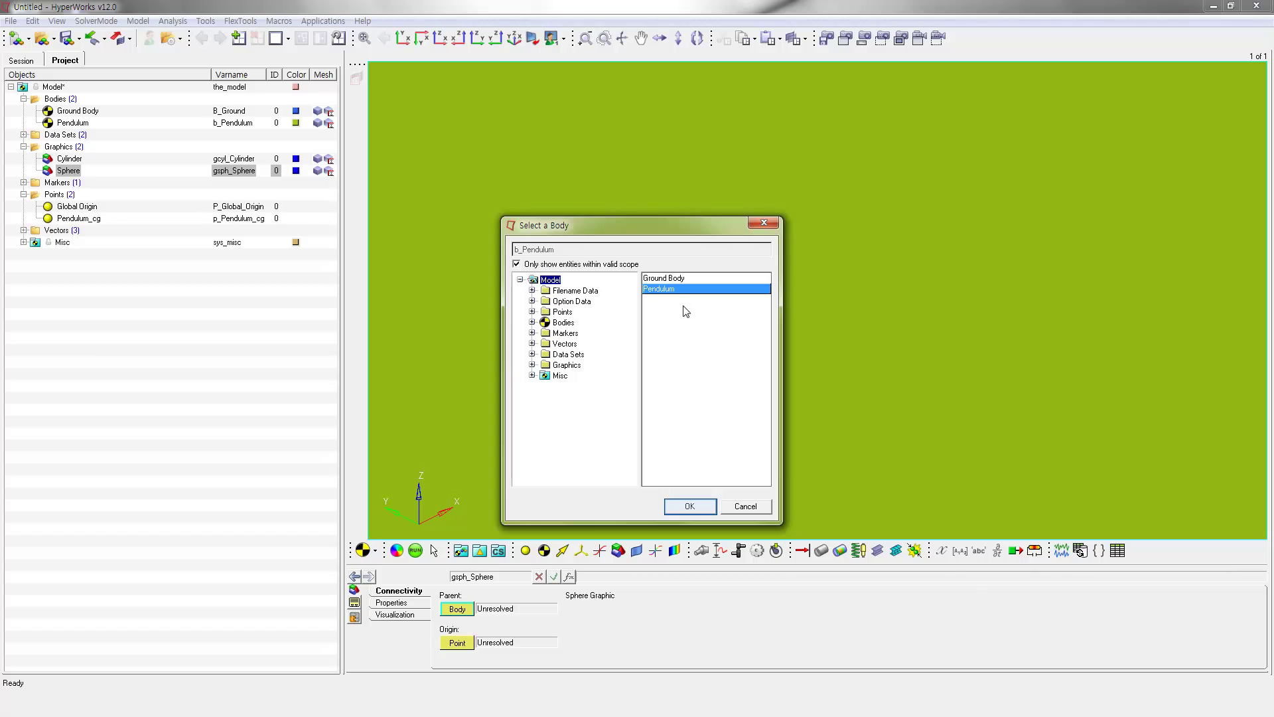
click(697, 509)
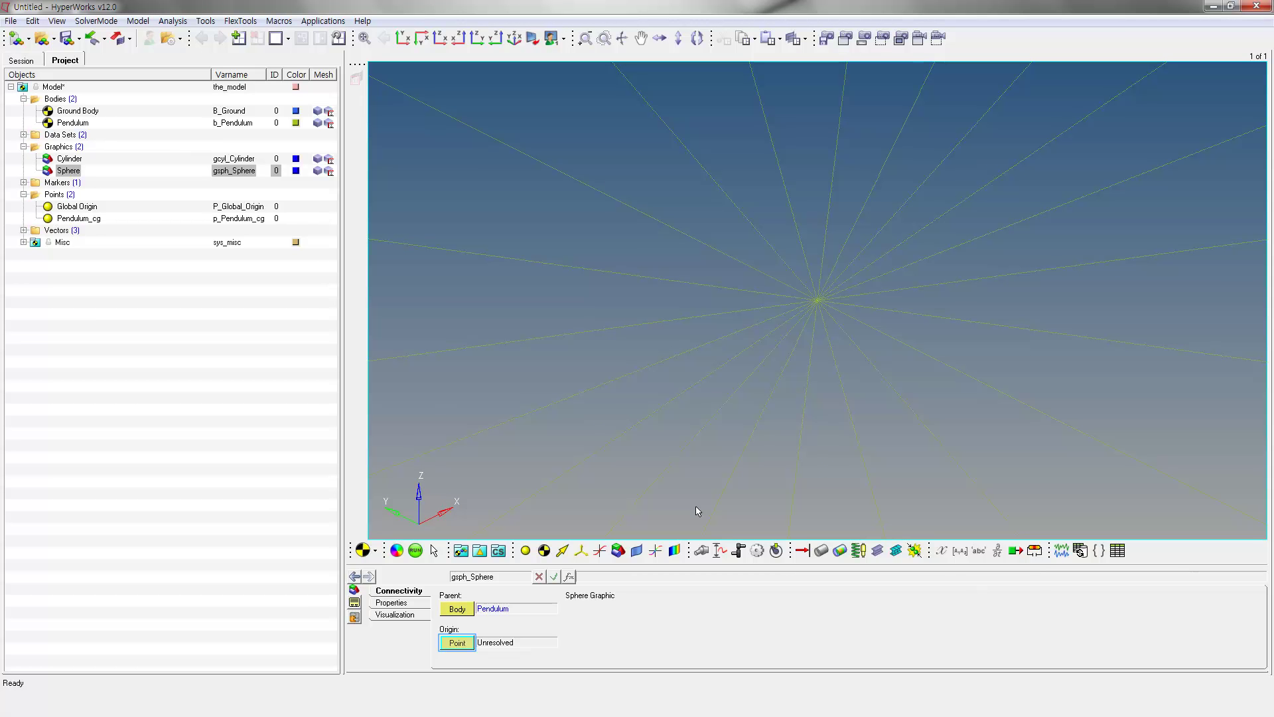
click(456, 645)
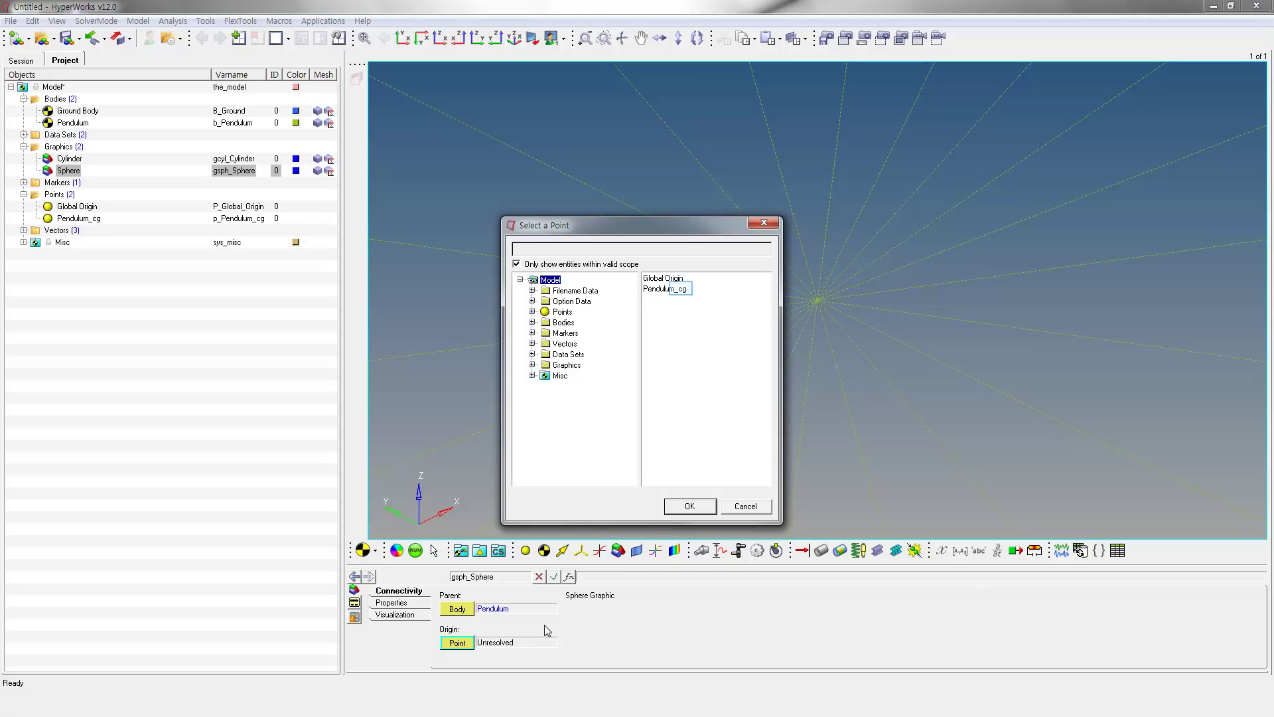
click(683, 291)
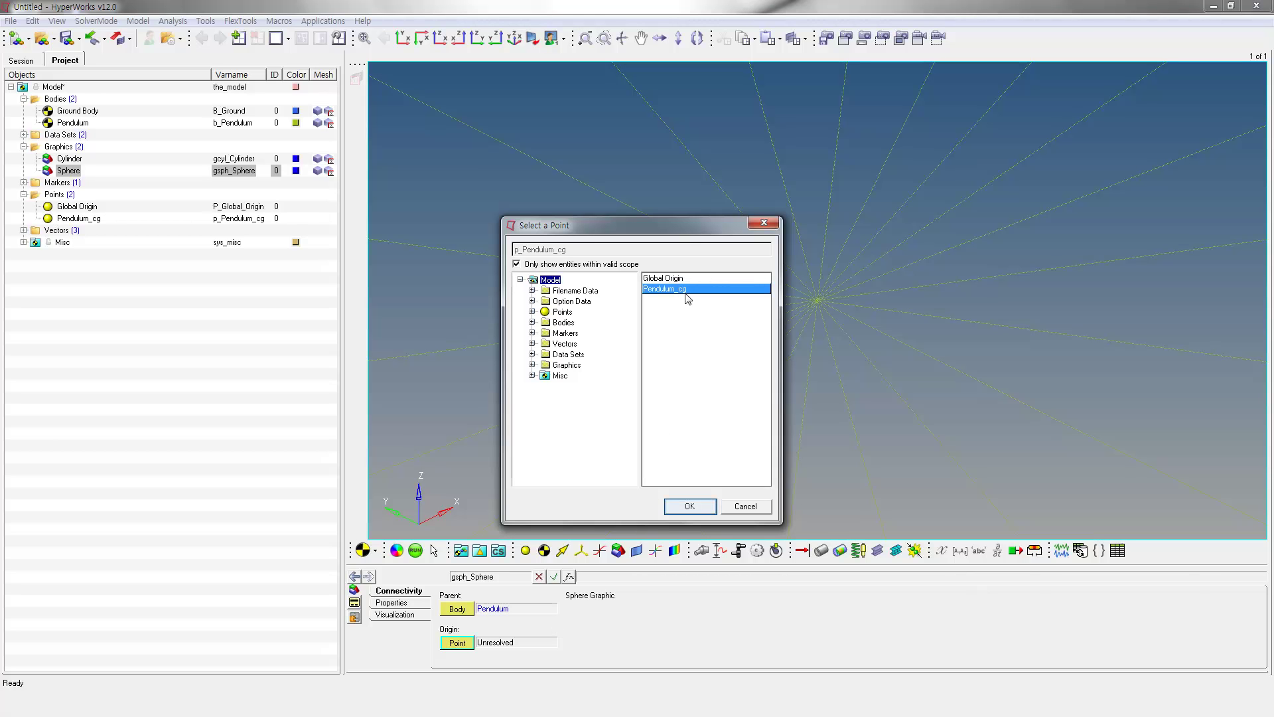
click(698, 508)
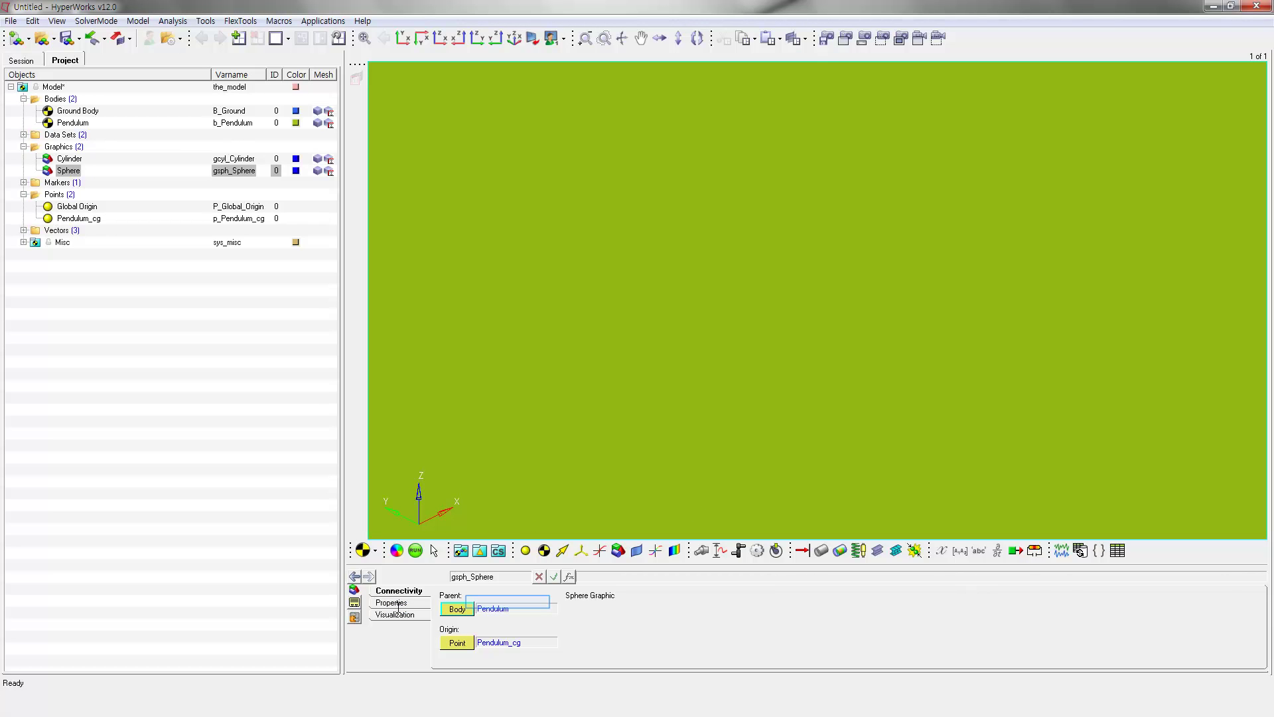
Step: Set the sphere radius to 20 and fit the pendulum in the view
click(511, 601)
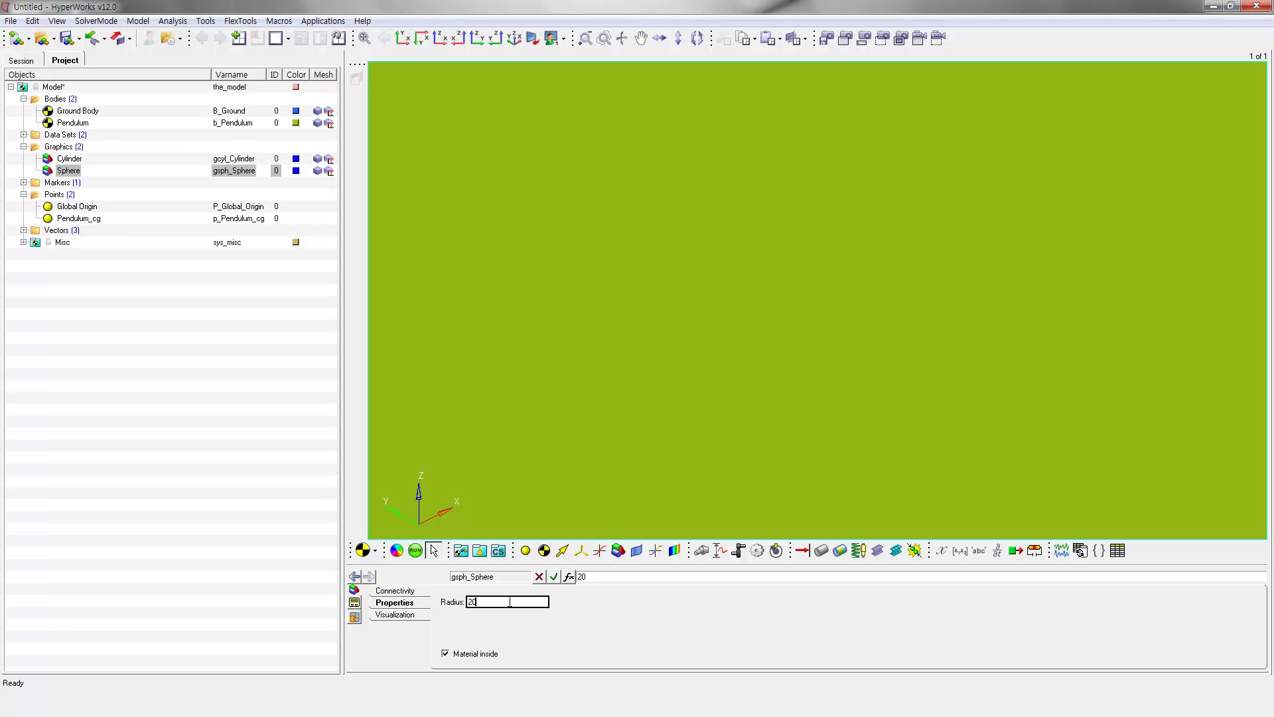
key(Return)
click(365, 38)
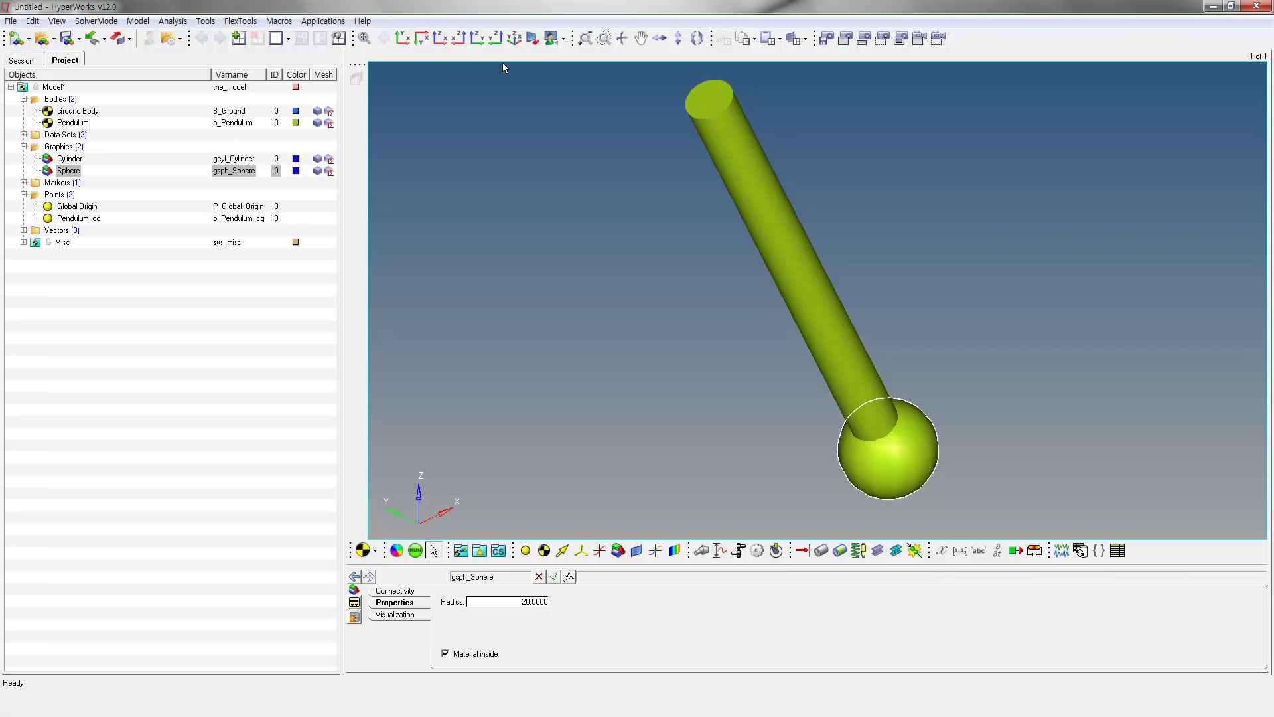
click(705, 551)
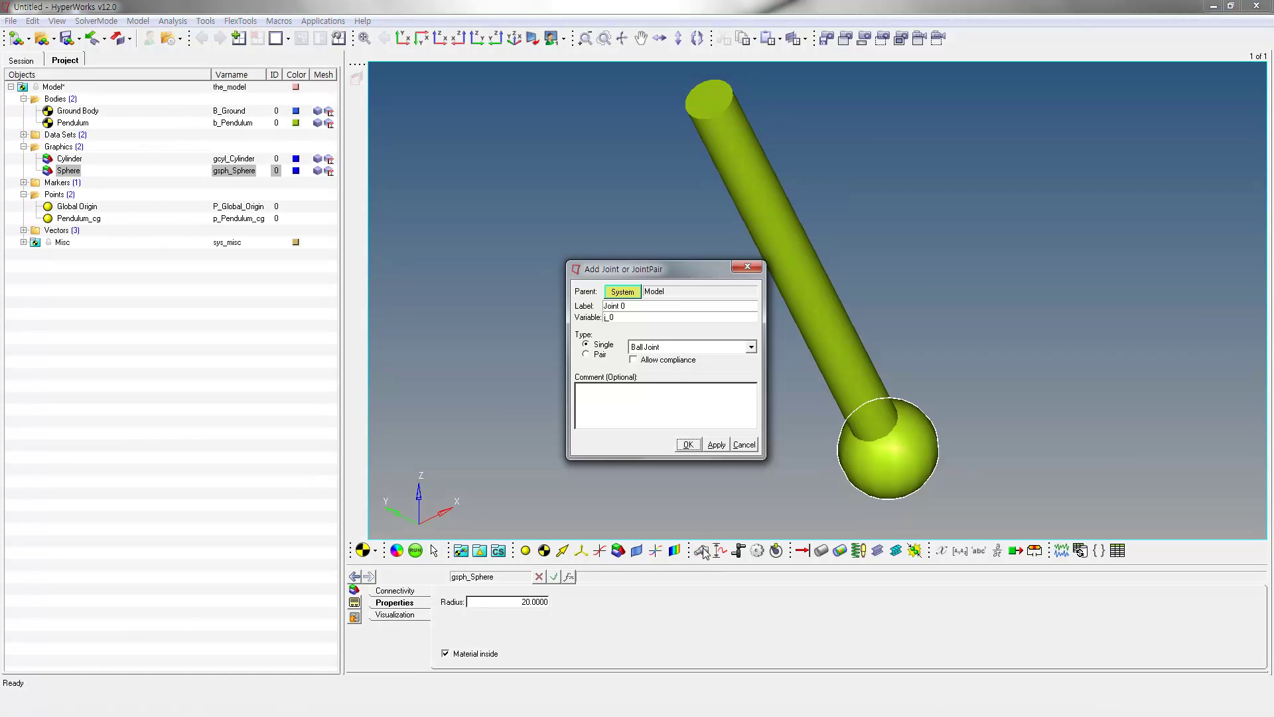
Step: Create a Revolute Joint labelled Revolute with variable name j_Revolute
key(Tab)
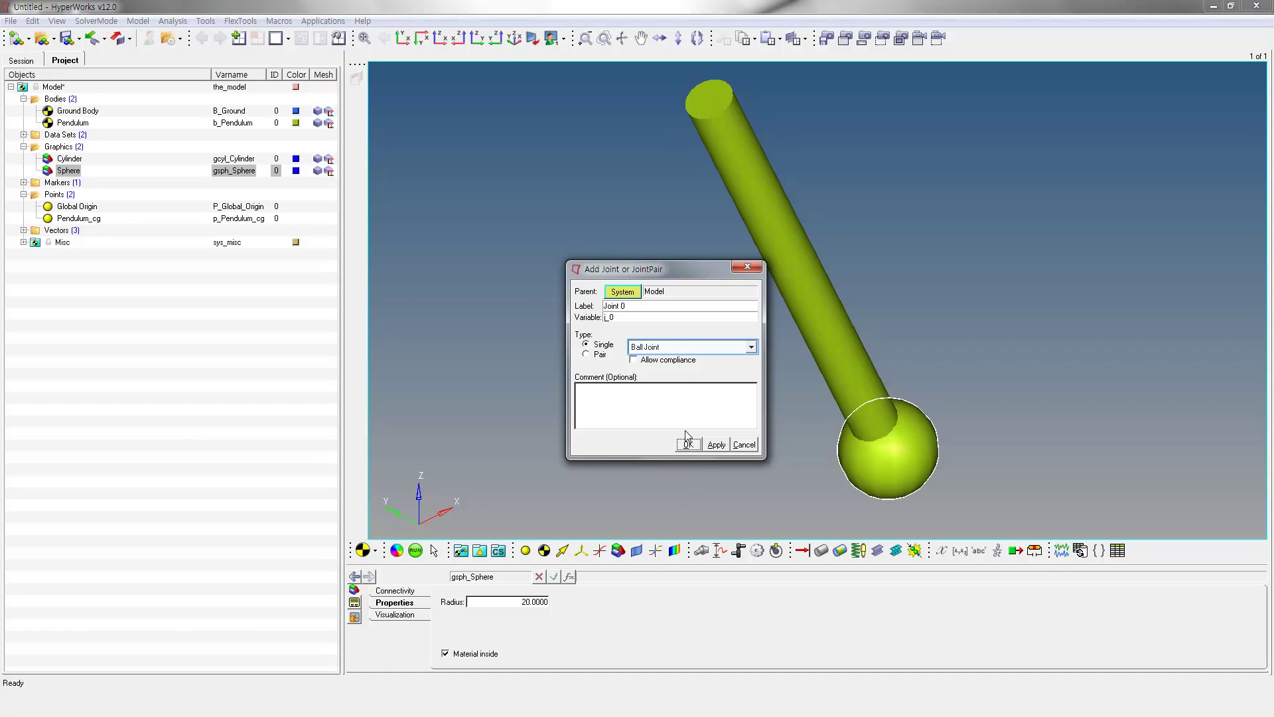
click(686, 347)
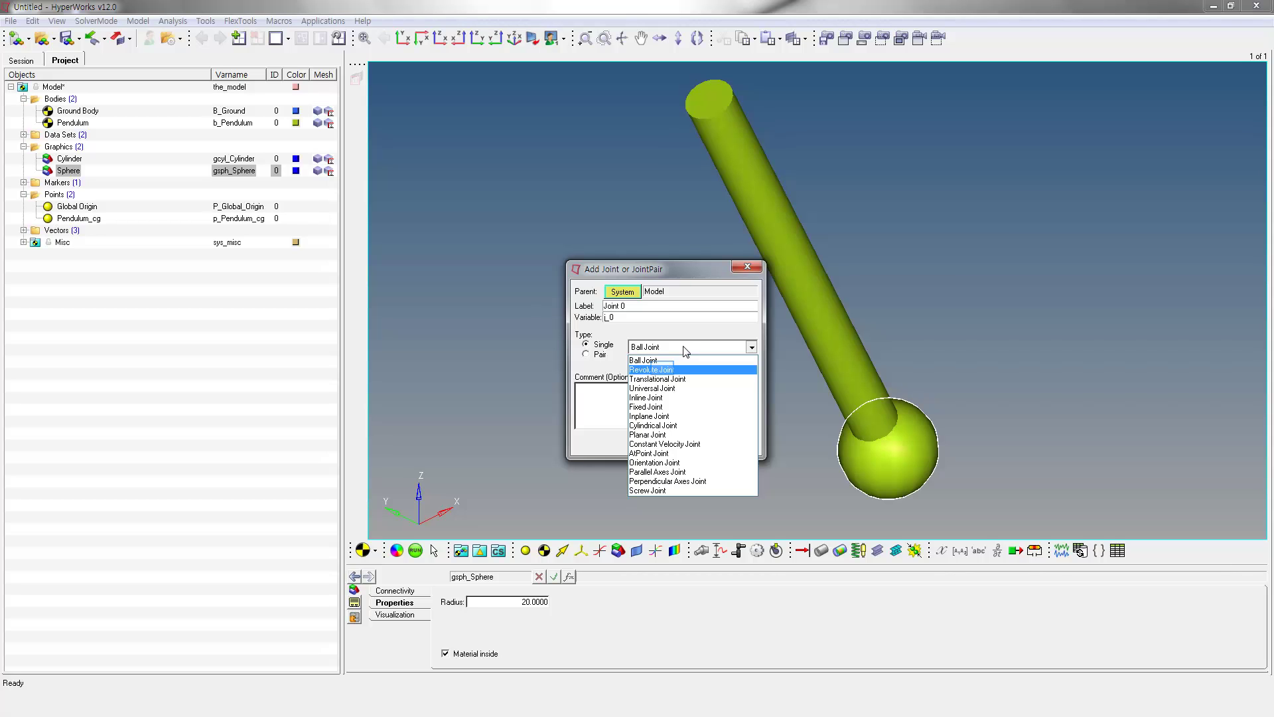
click(664, 370)
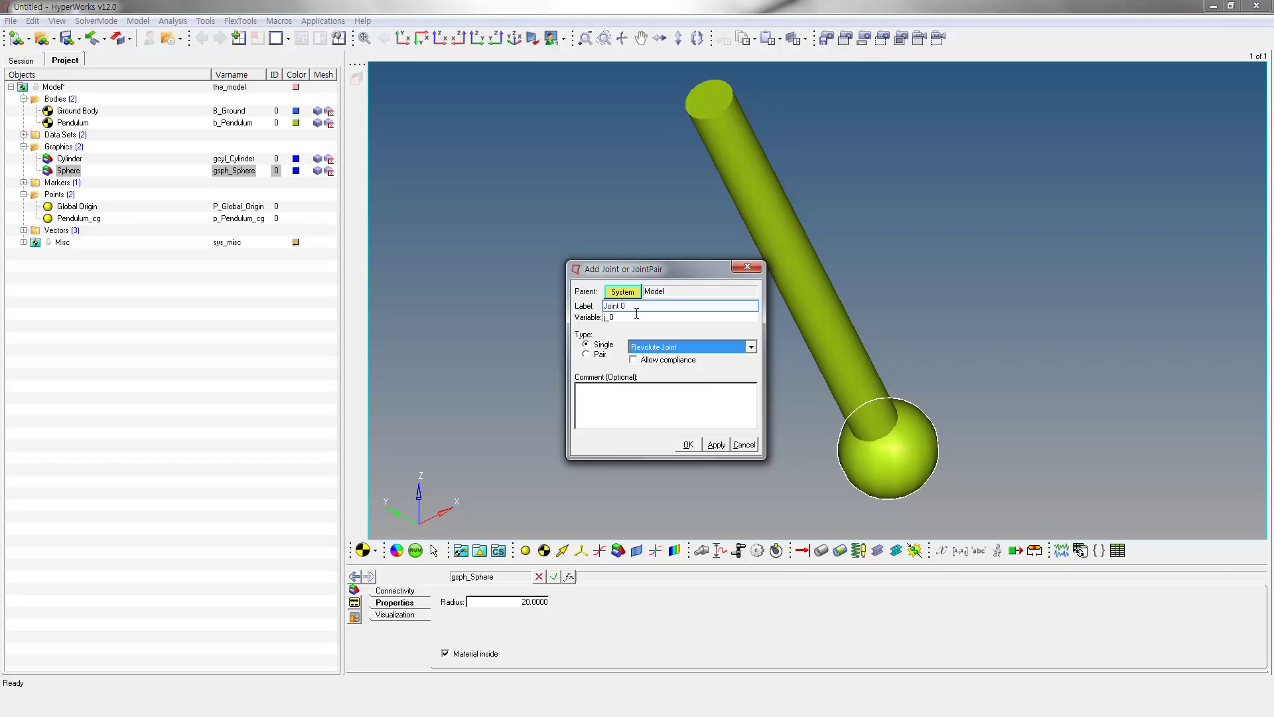
drag(635, 306, 572, 307)
text(Resolute)
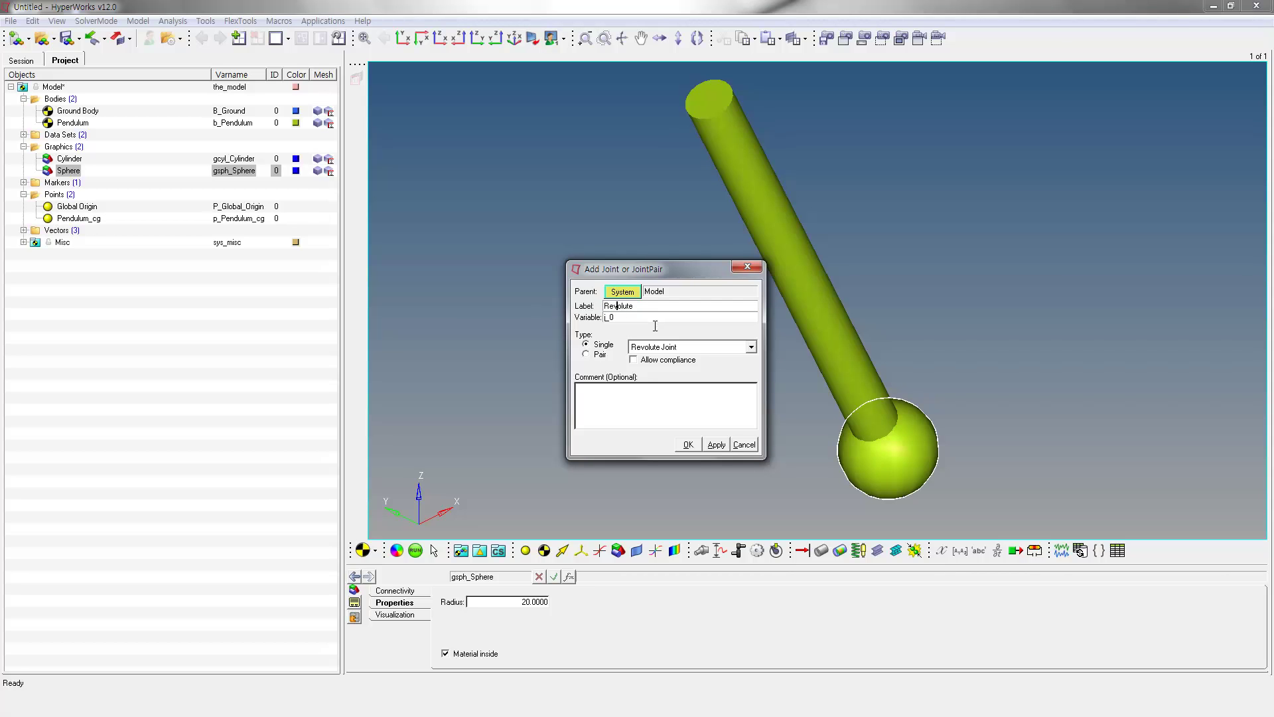
key(Tab)
key(shift+Tab)
key(ctrl+c)
click(608, 318)
key(ctrl+v)
click(687, 445)
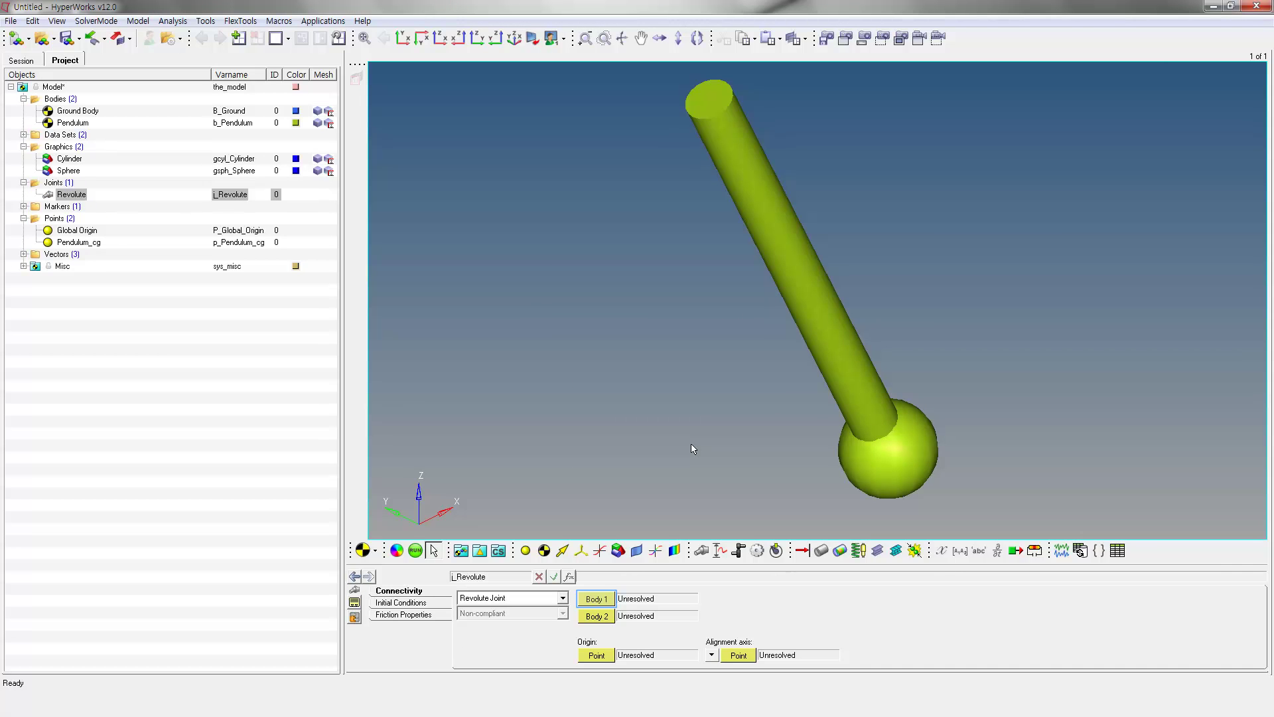
Step: Connect the revolute joint with Pendulum as Body 1 and Ground Body as Body 2
click(607, 601)
double_click(606, 601)
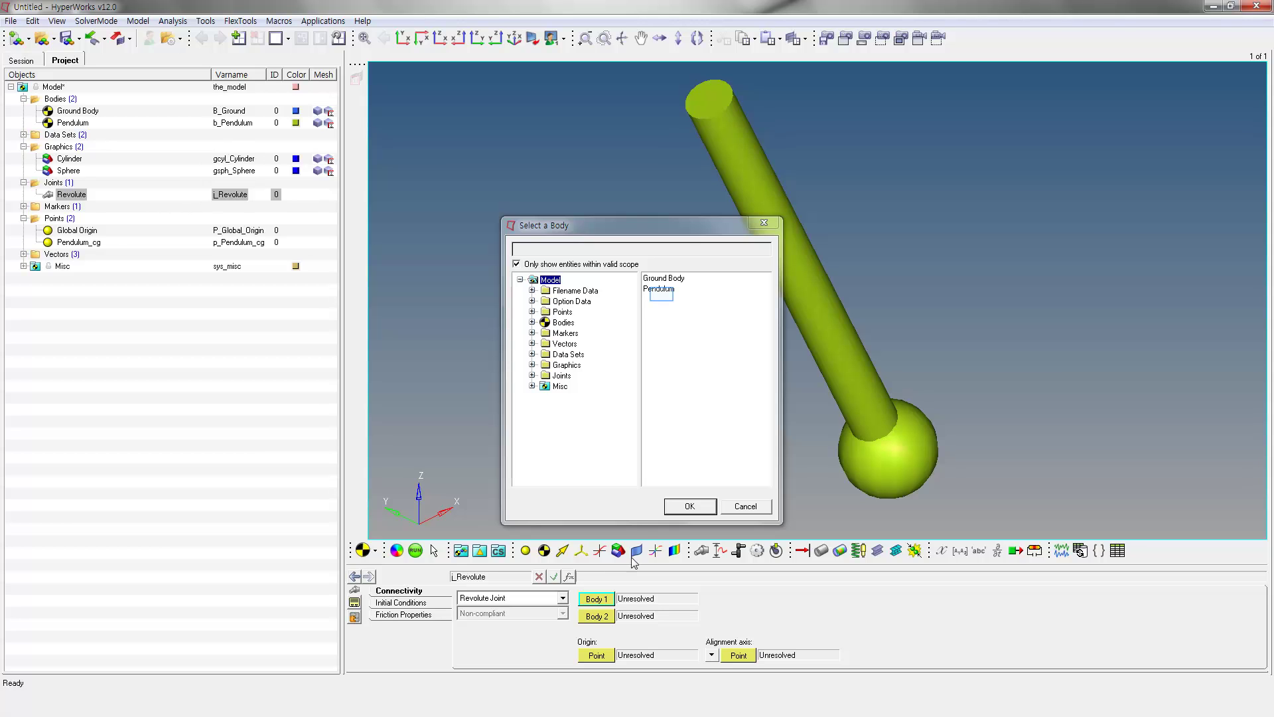
click(661, 291)
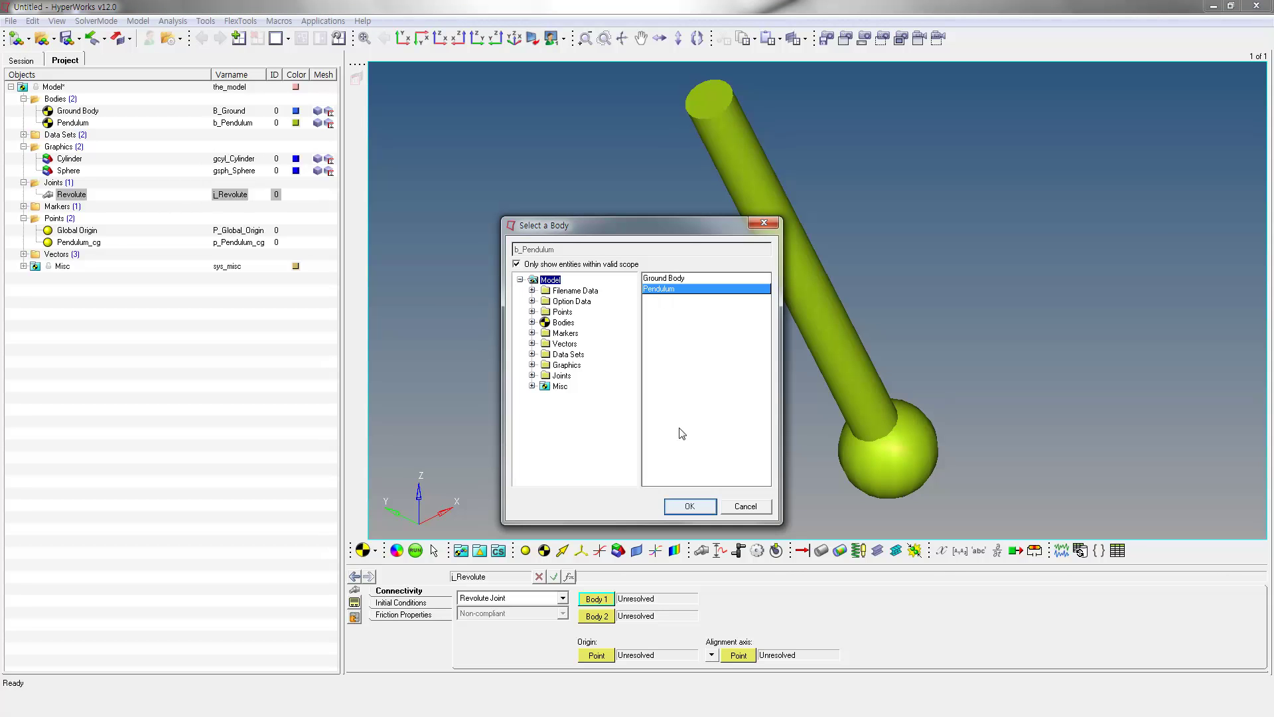
click(688, 506)
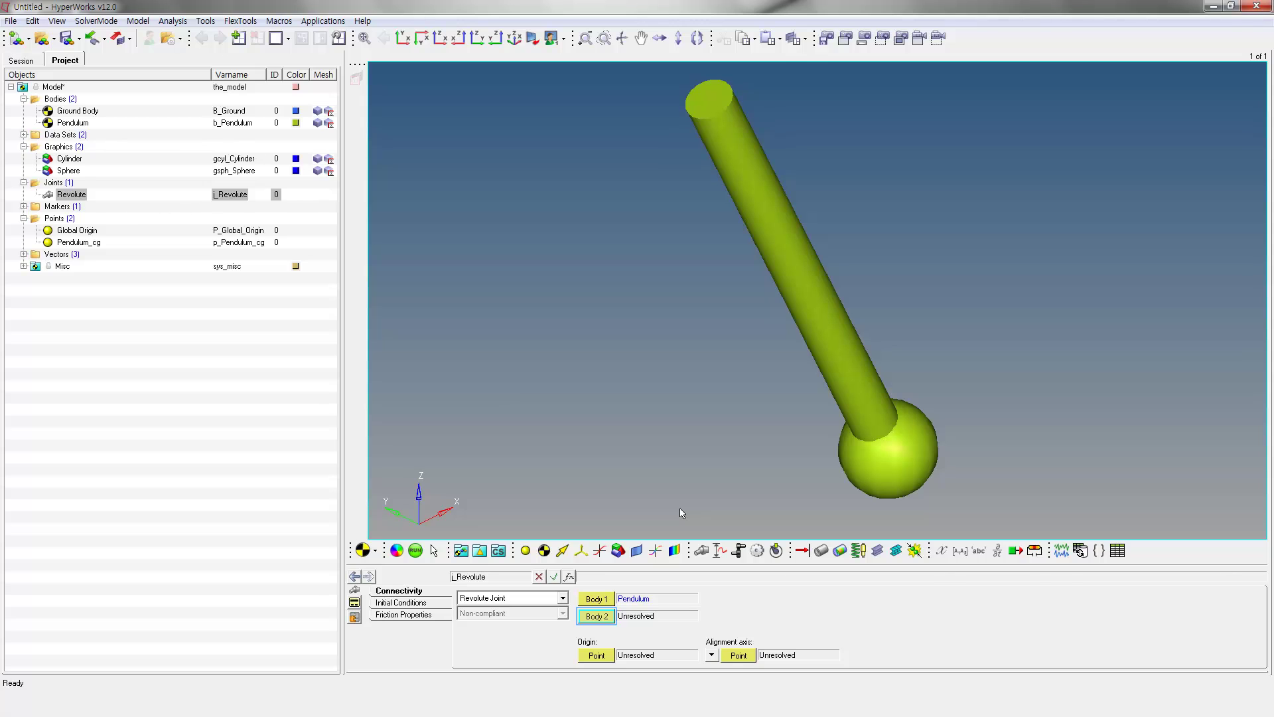
click(596, 616)
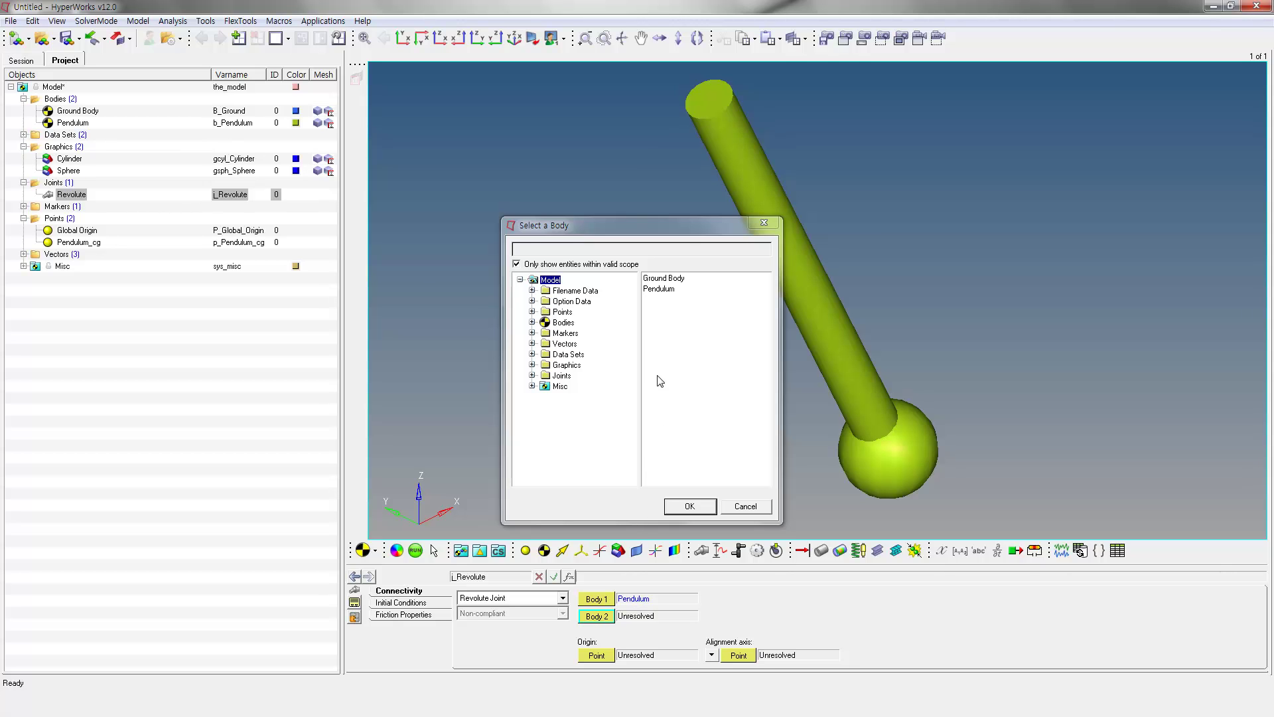
click(664, 279)
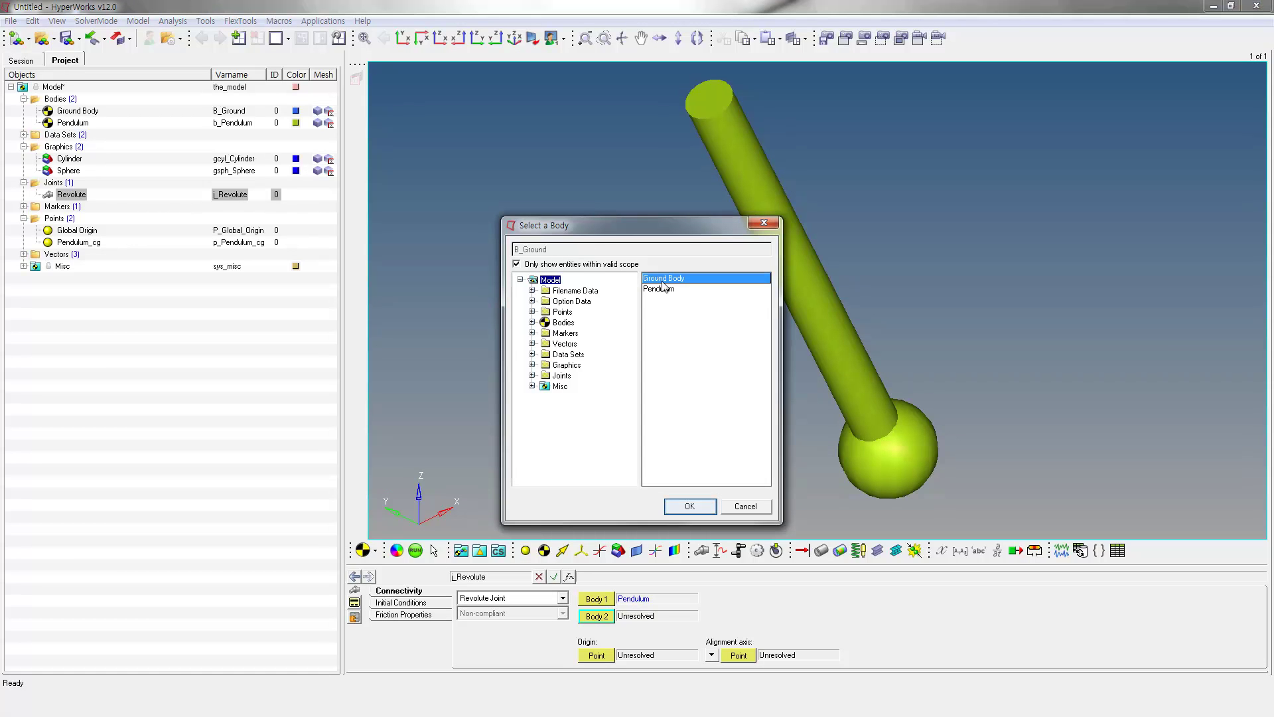
click(689, 507)
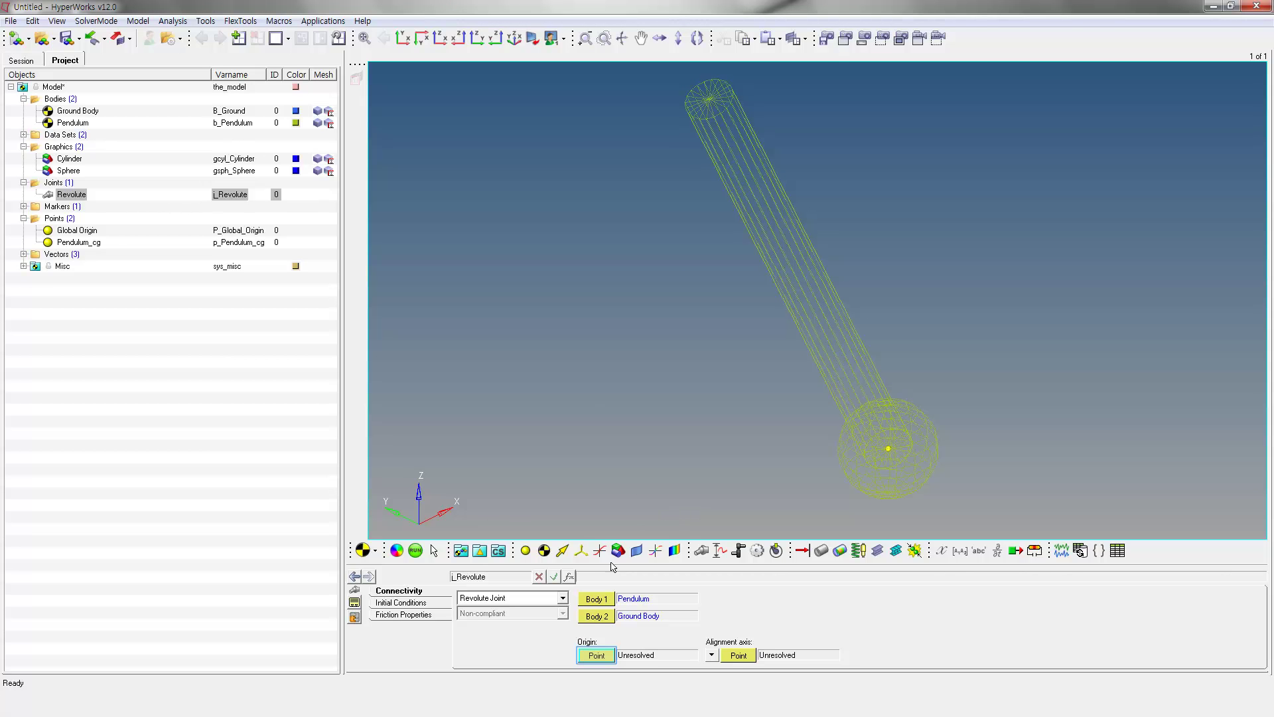
Step: Set the joint's origin point to Global Origin
click(596, 655)
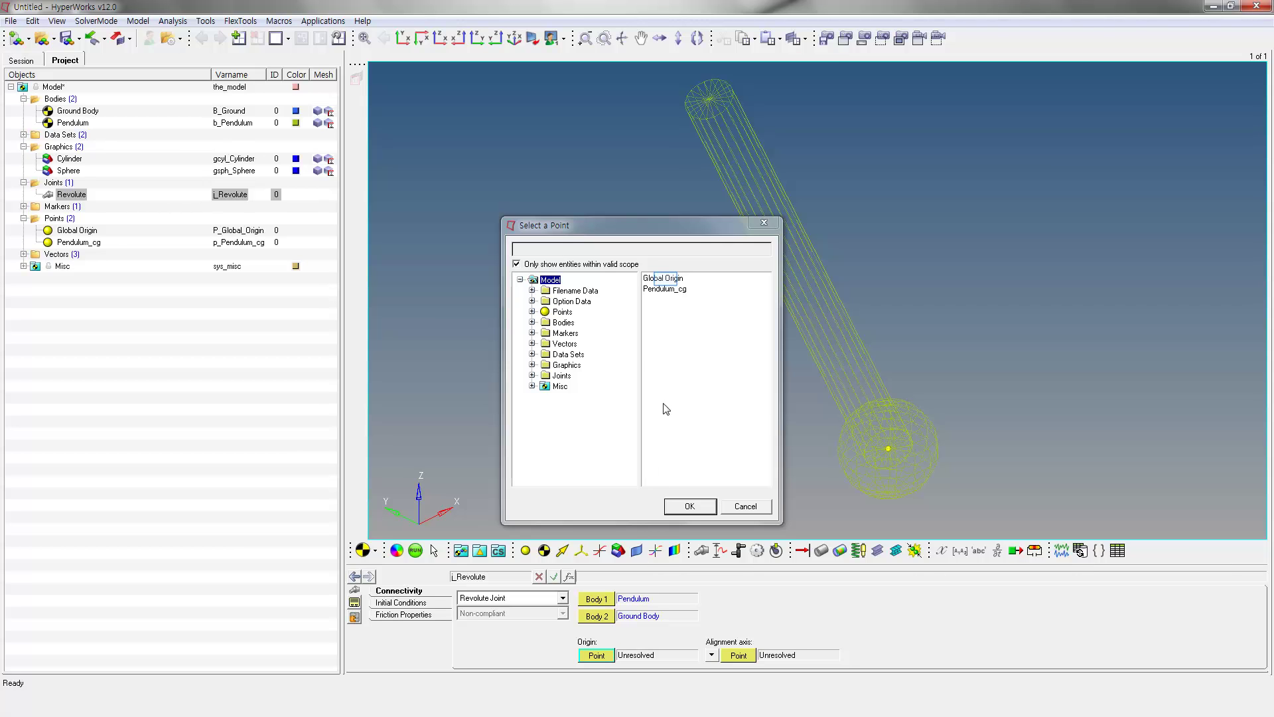
click(668, 283)
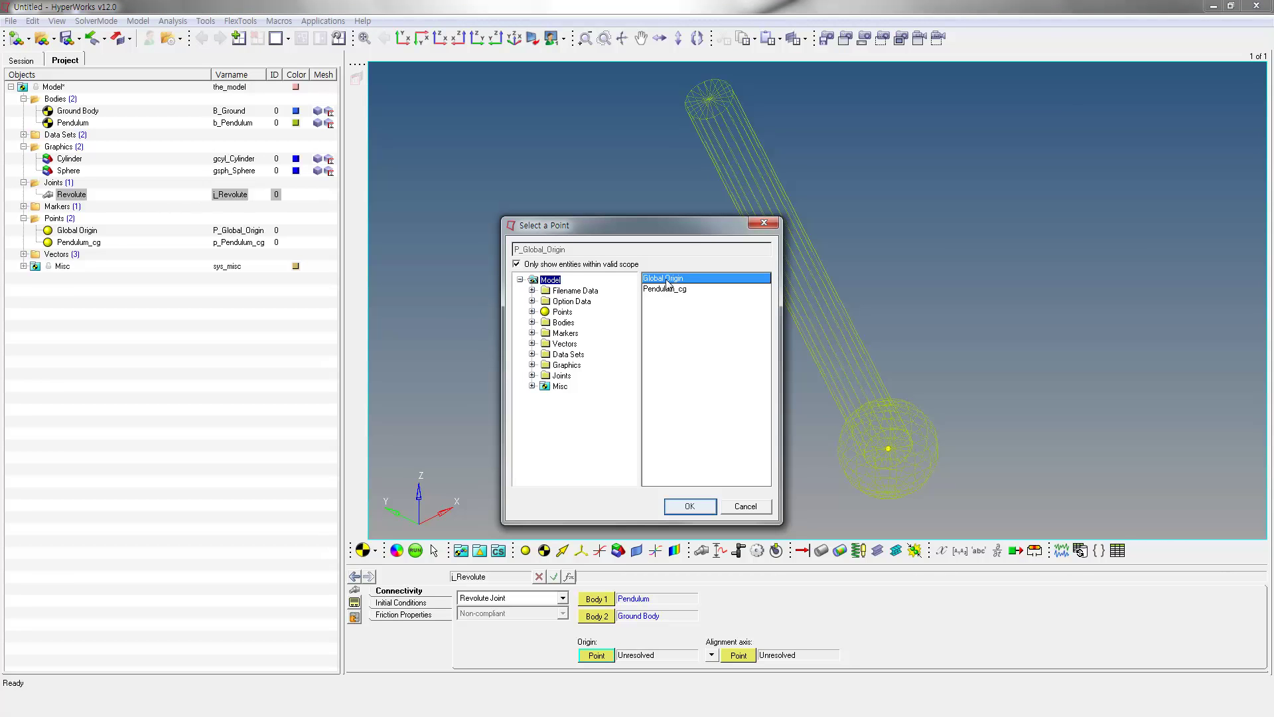
click(684, 509)
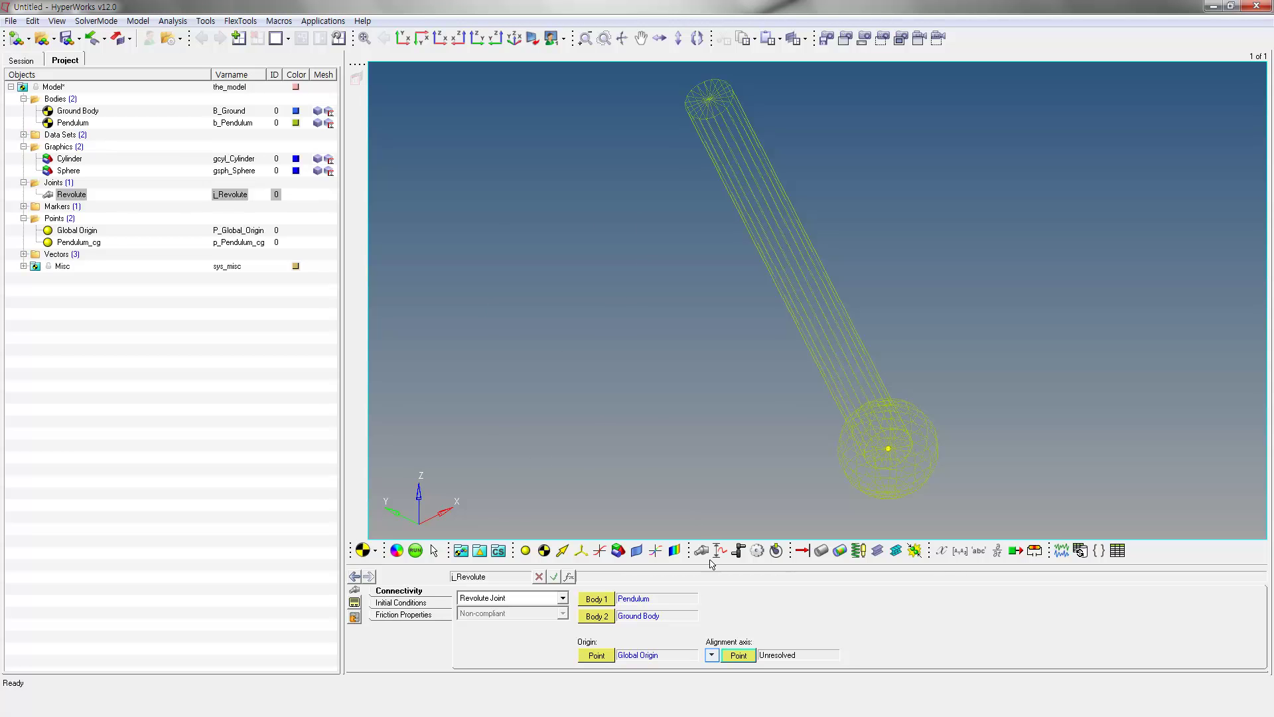
Step: Switch the joint's alignment from Point to Vector and choose Global Y as the rotation axis
click(711, 655)
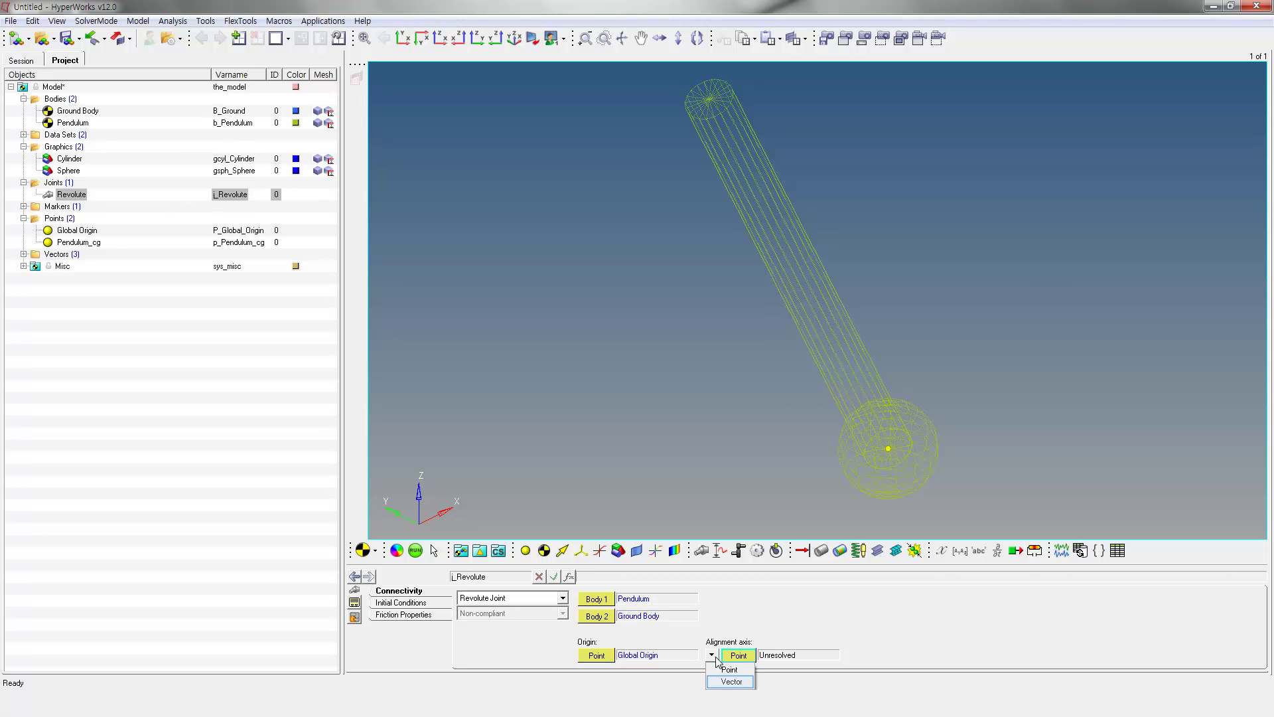
click(728, 684)
click(739, 656)
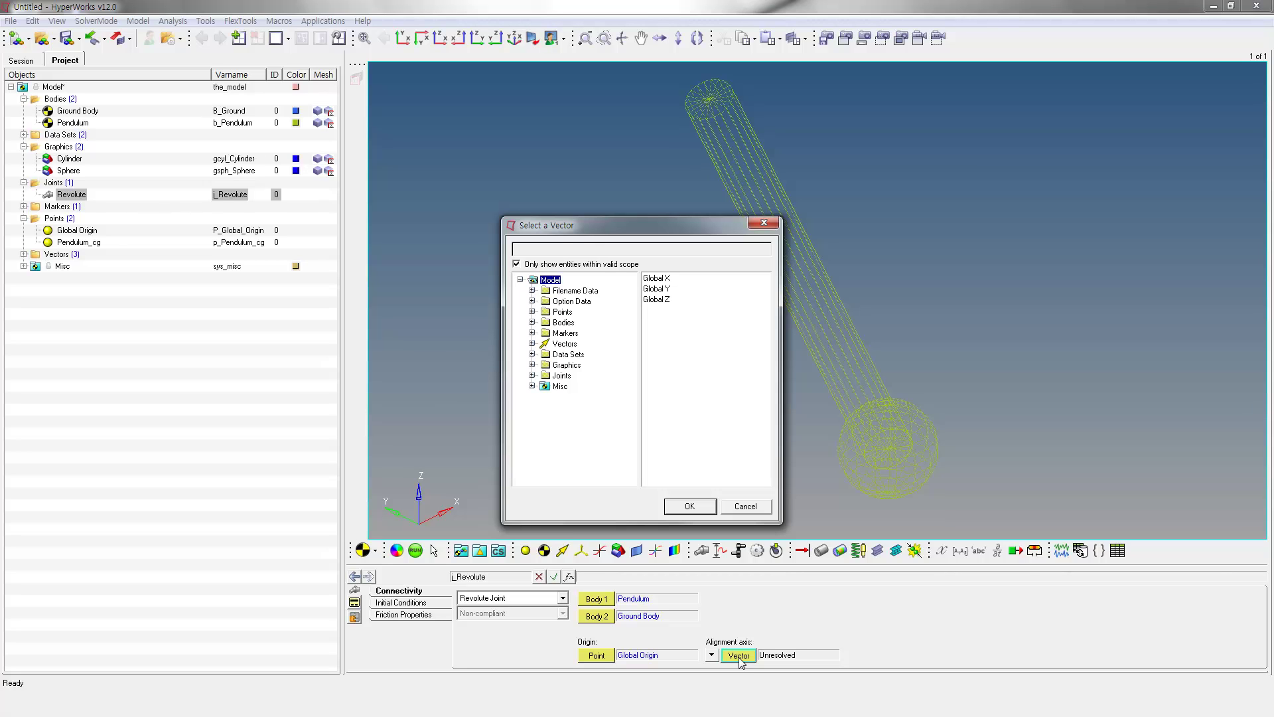
click(675, 416)
click(662, 289)
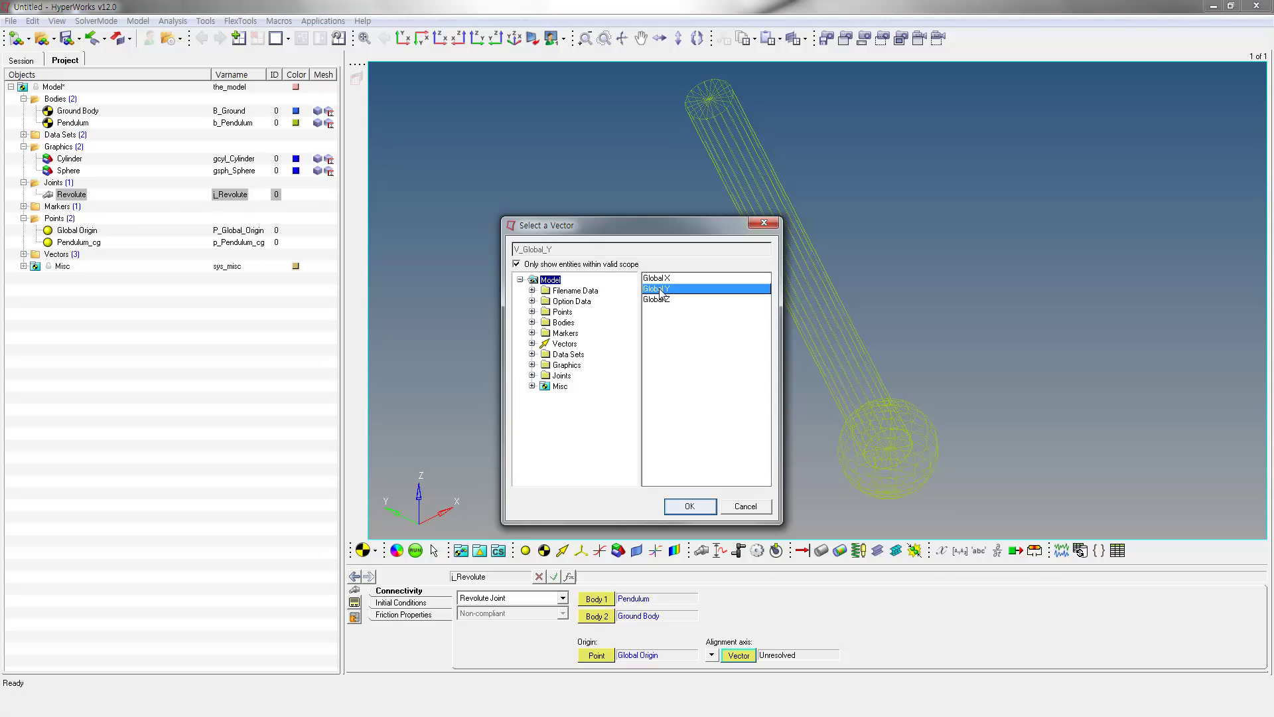
click(690, 506)
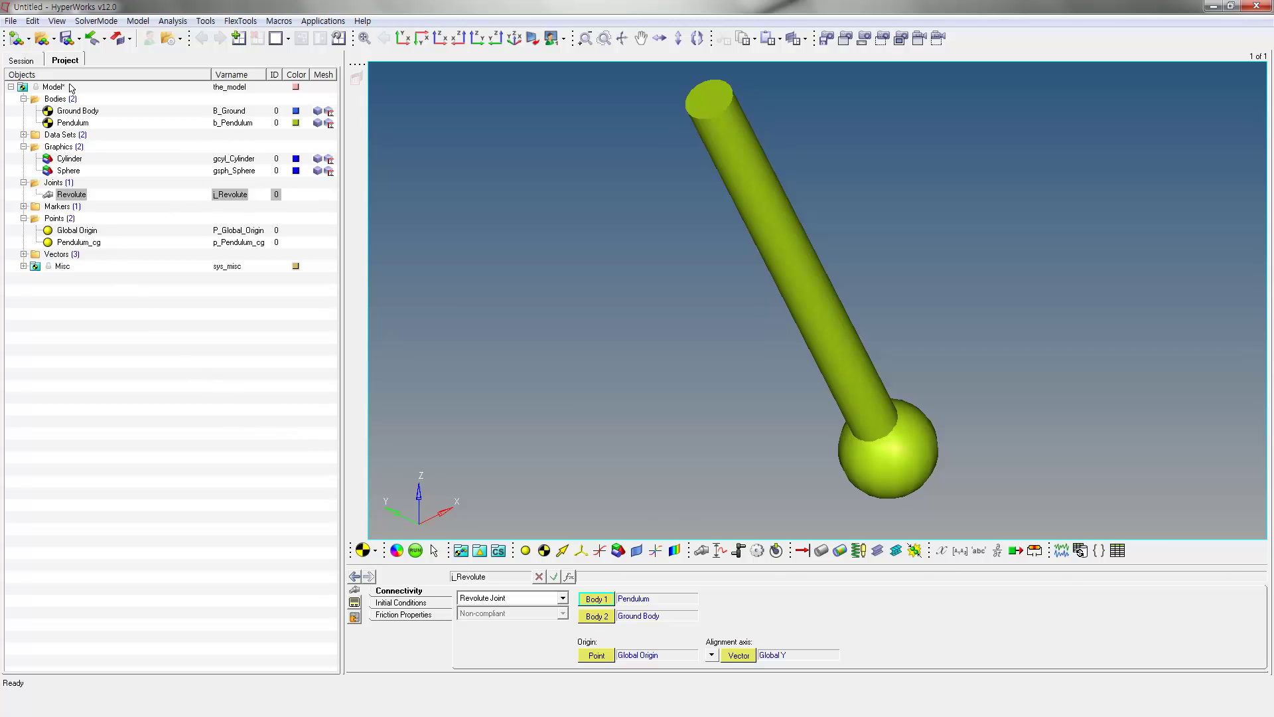
Step: Save the model as Pendulum.mdl and review the MotionSolve end time and print interval
click(68, 38)
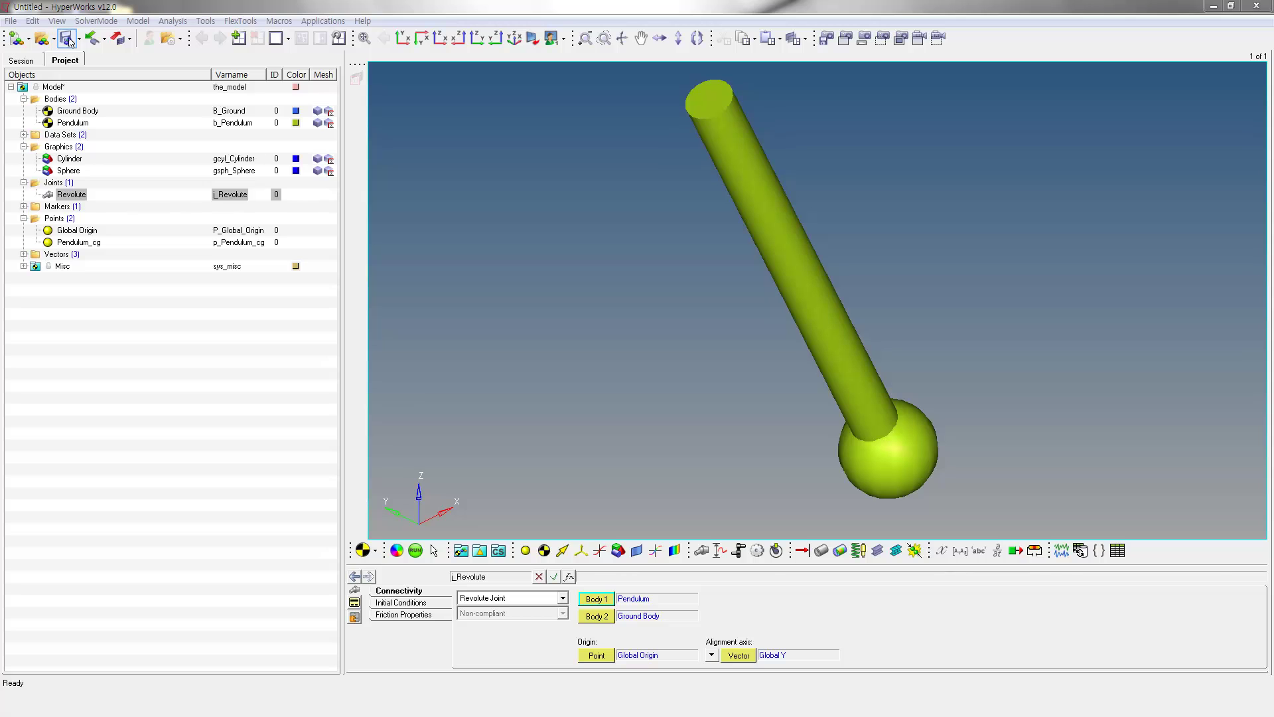
click(110, 25)
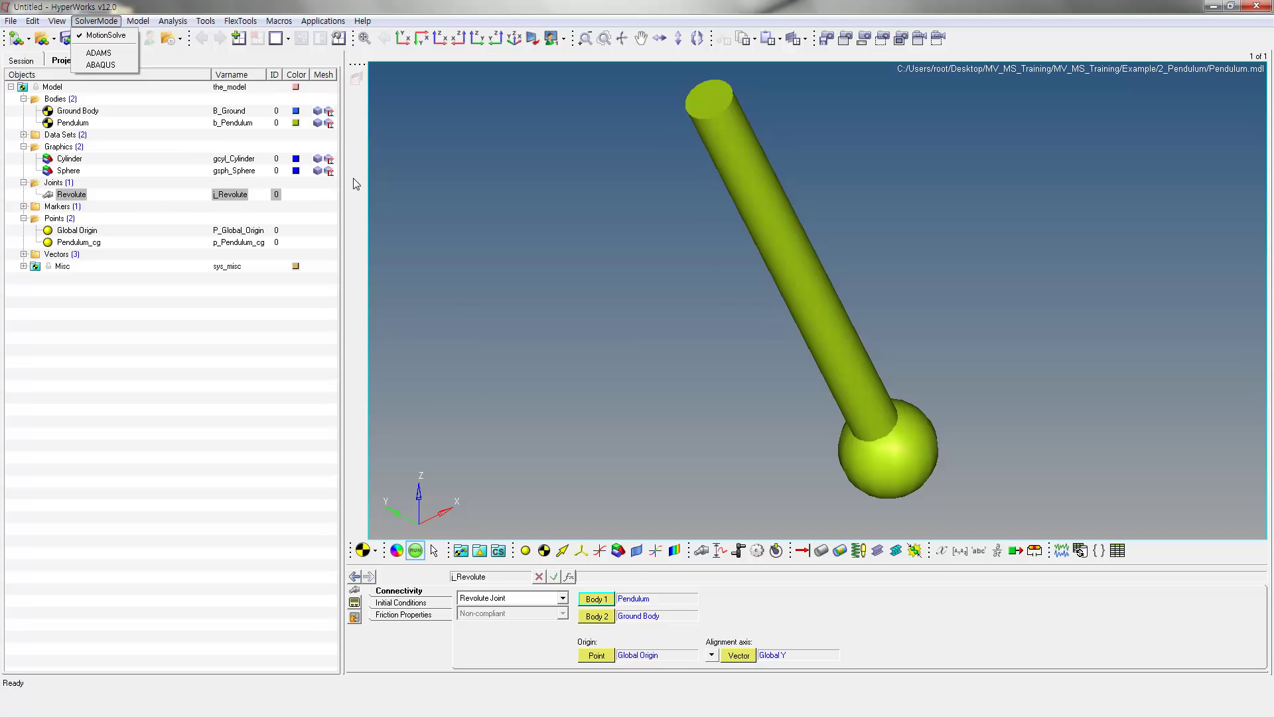
click(415, 550)
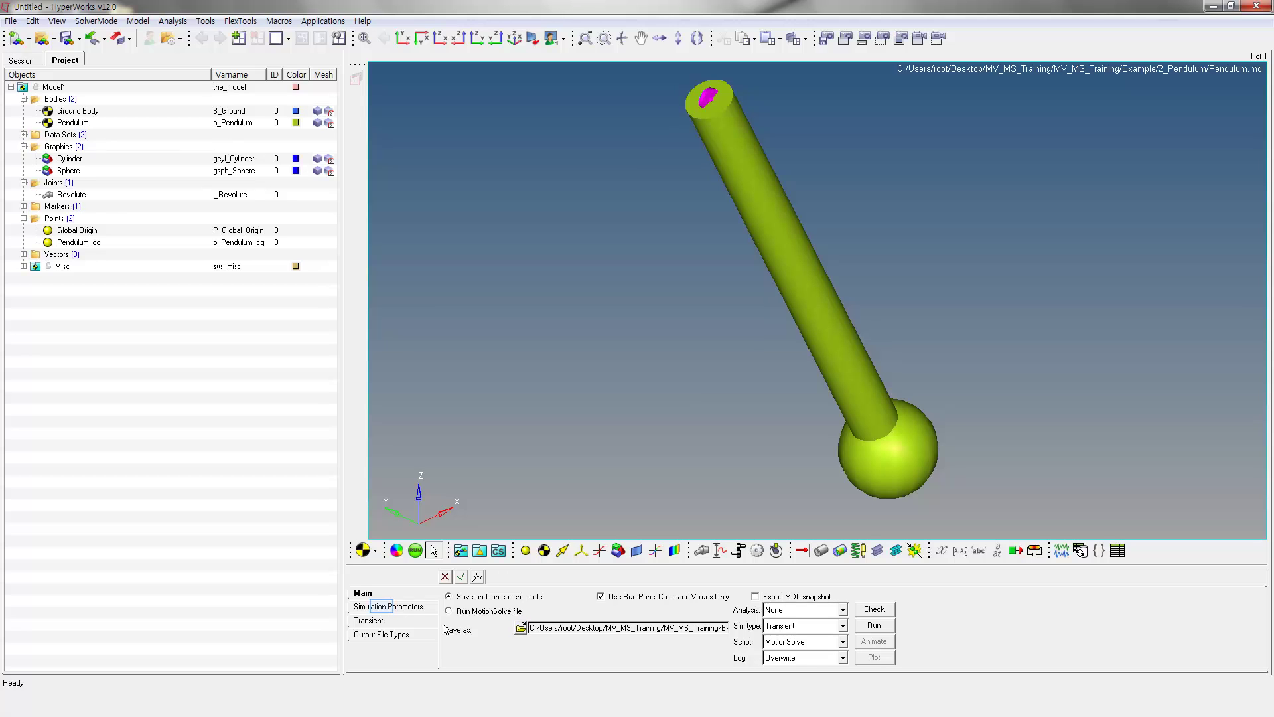
click(383, 607)
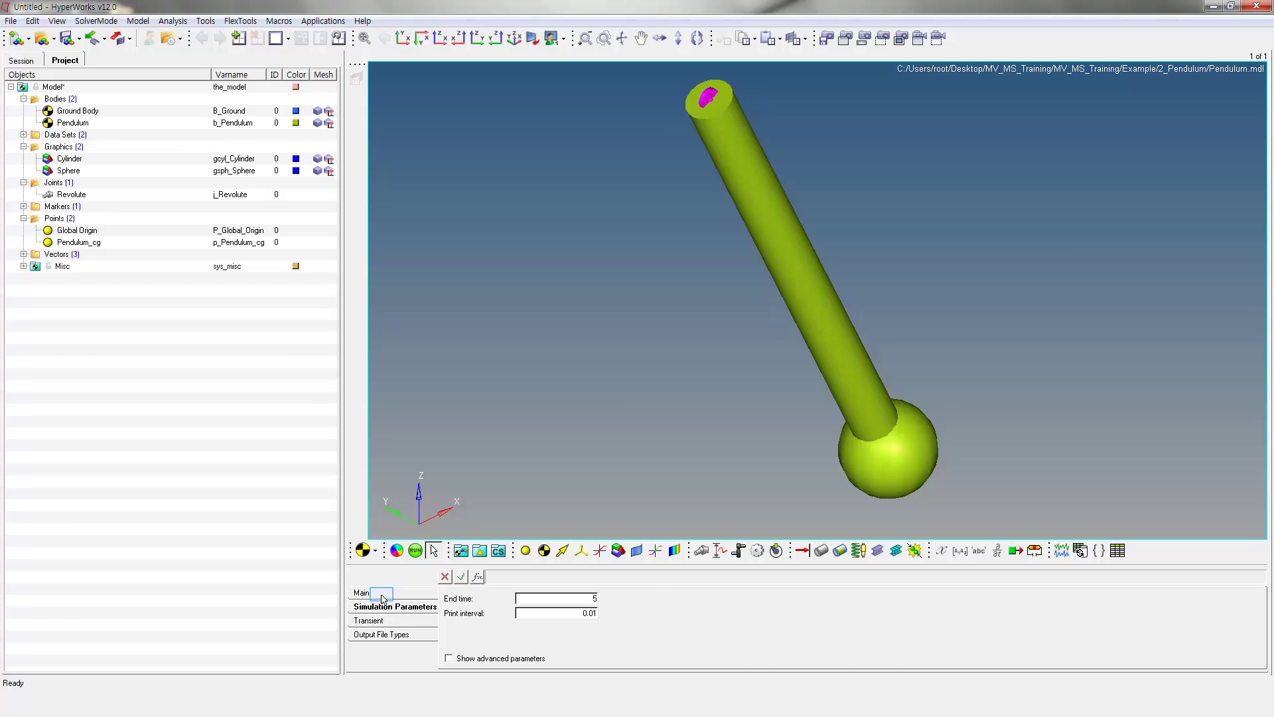
click(382, 594)
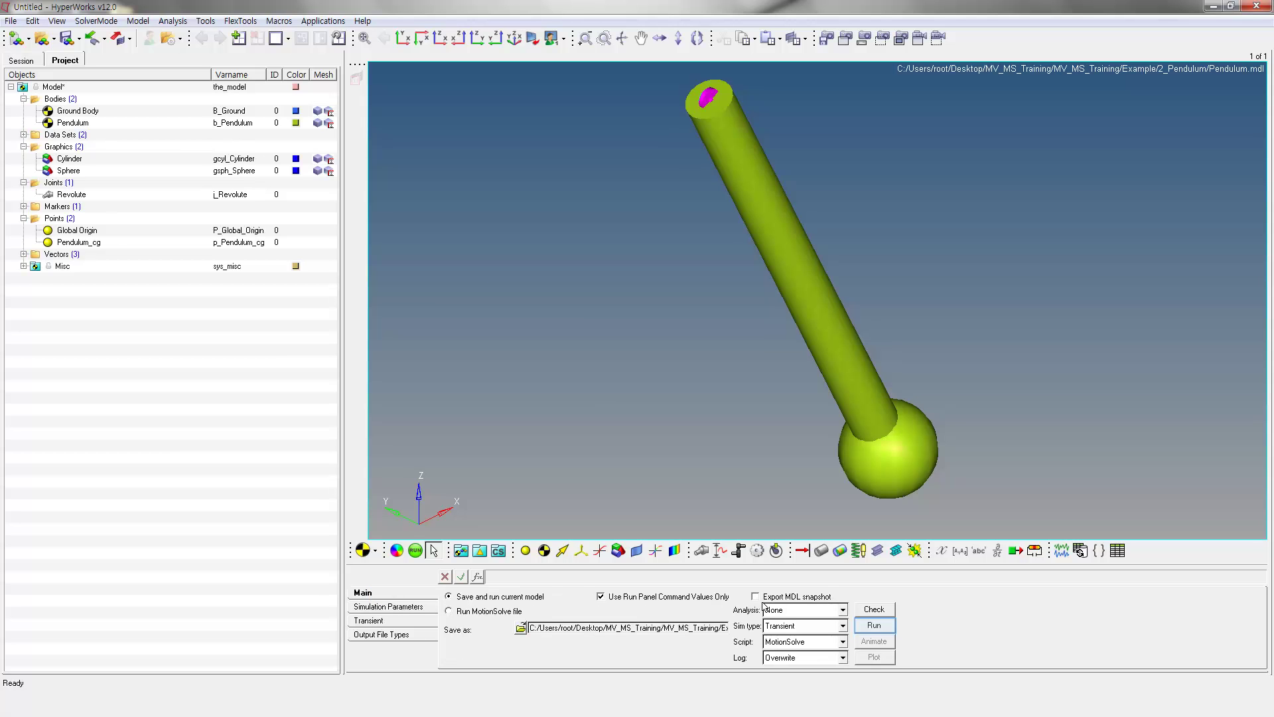
Step: Run the transient pendulum simulation, close the solver windows, and load pendulum.h3d for animation
click(862, 624)
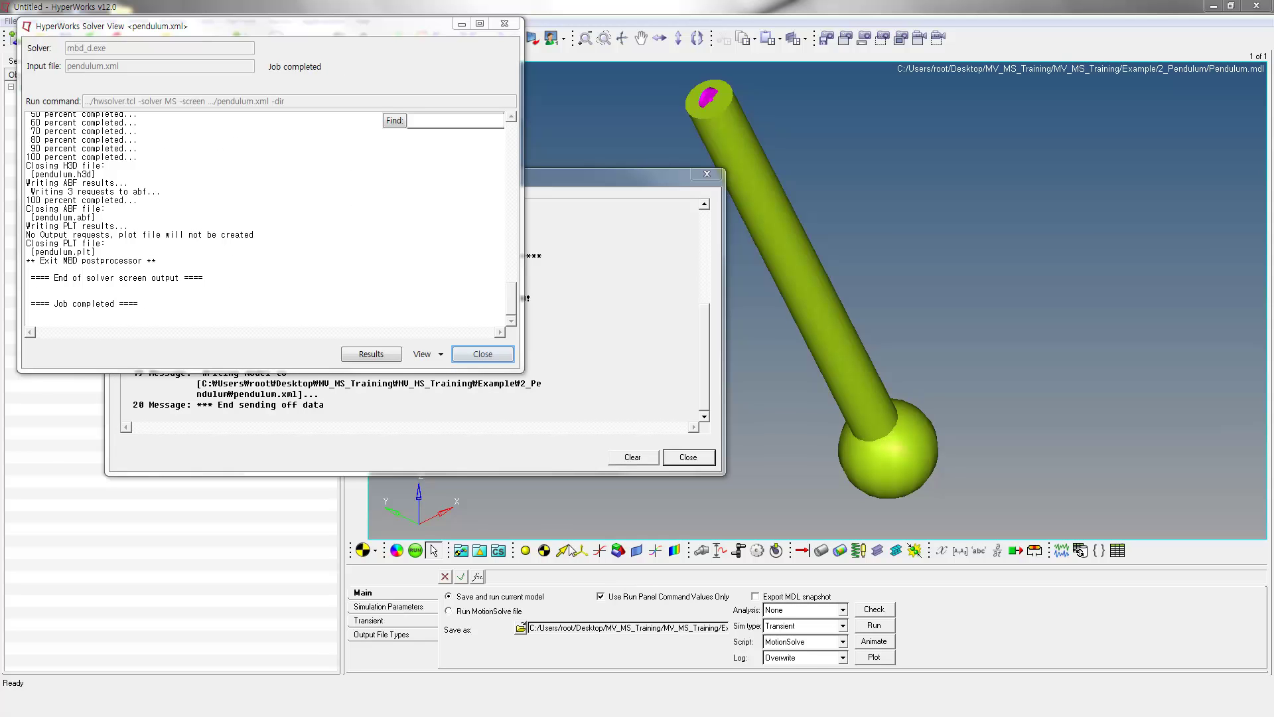
click(491, 355)
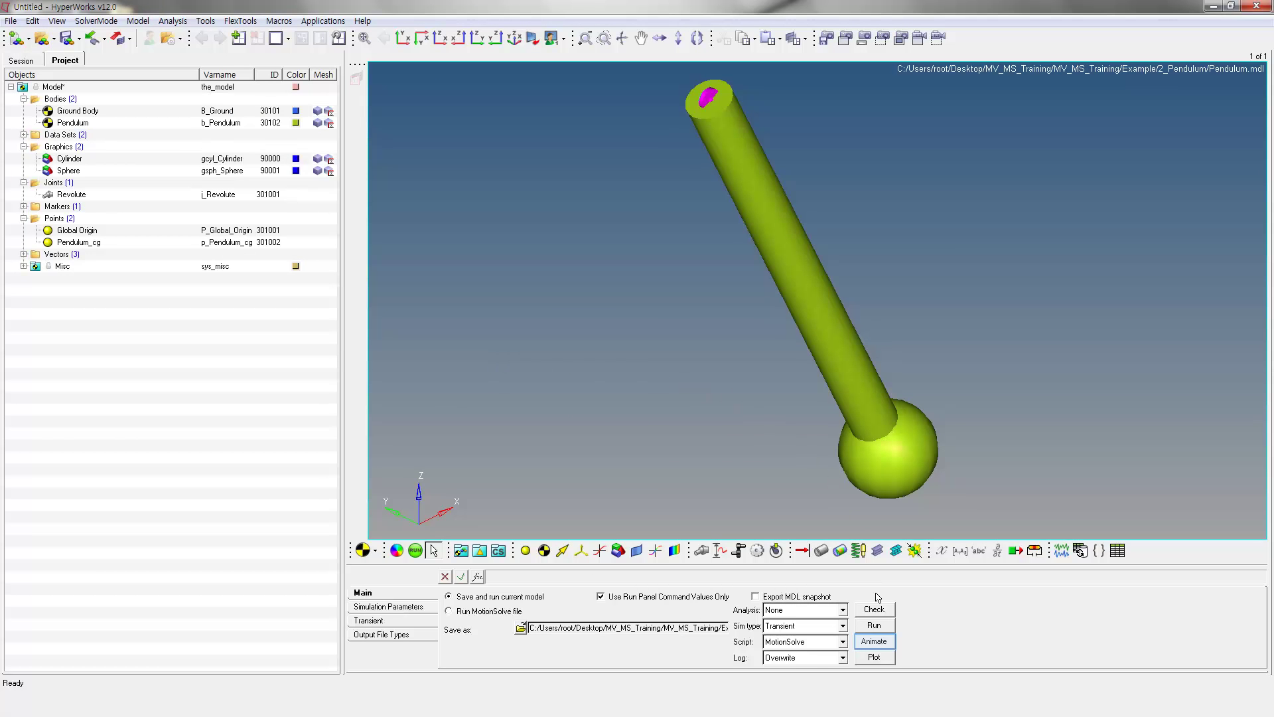
click(881, 645)
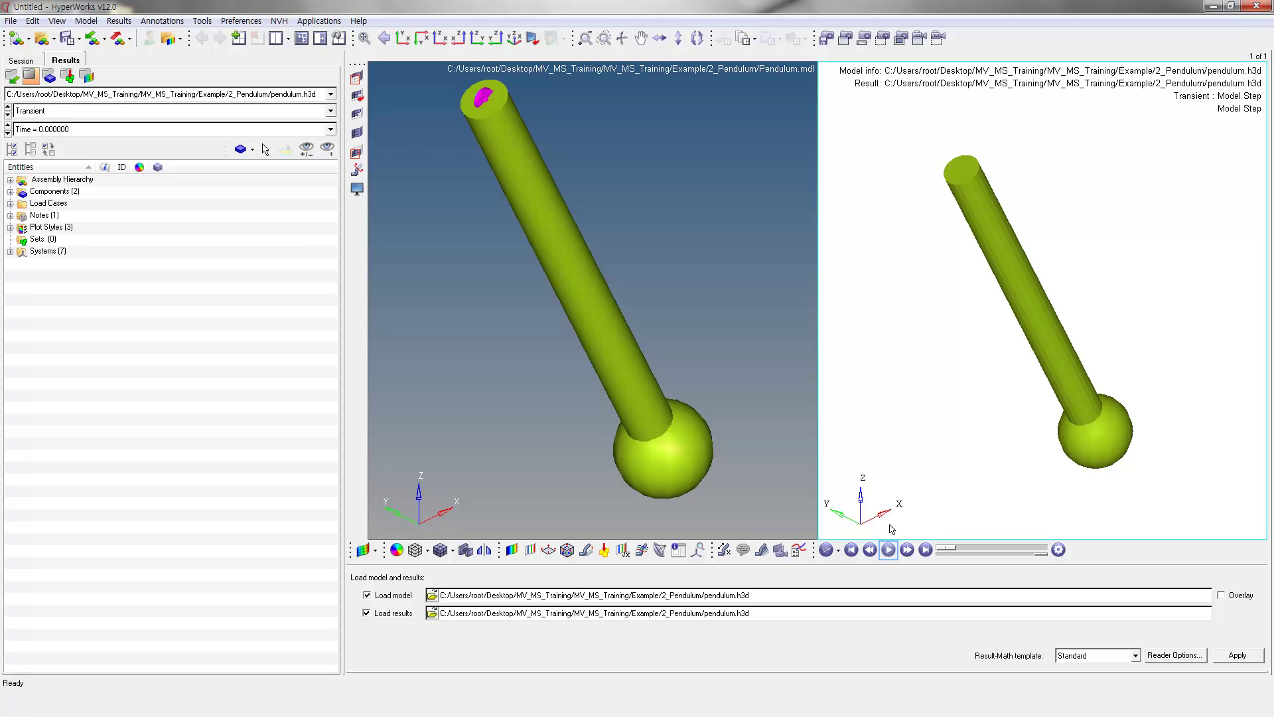
Step: Play the pendulum.h3d swing animation in HyperView
click(888, 550)
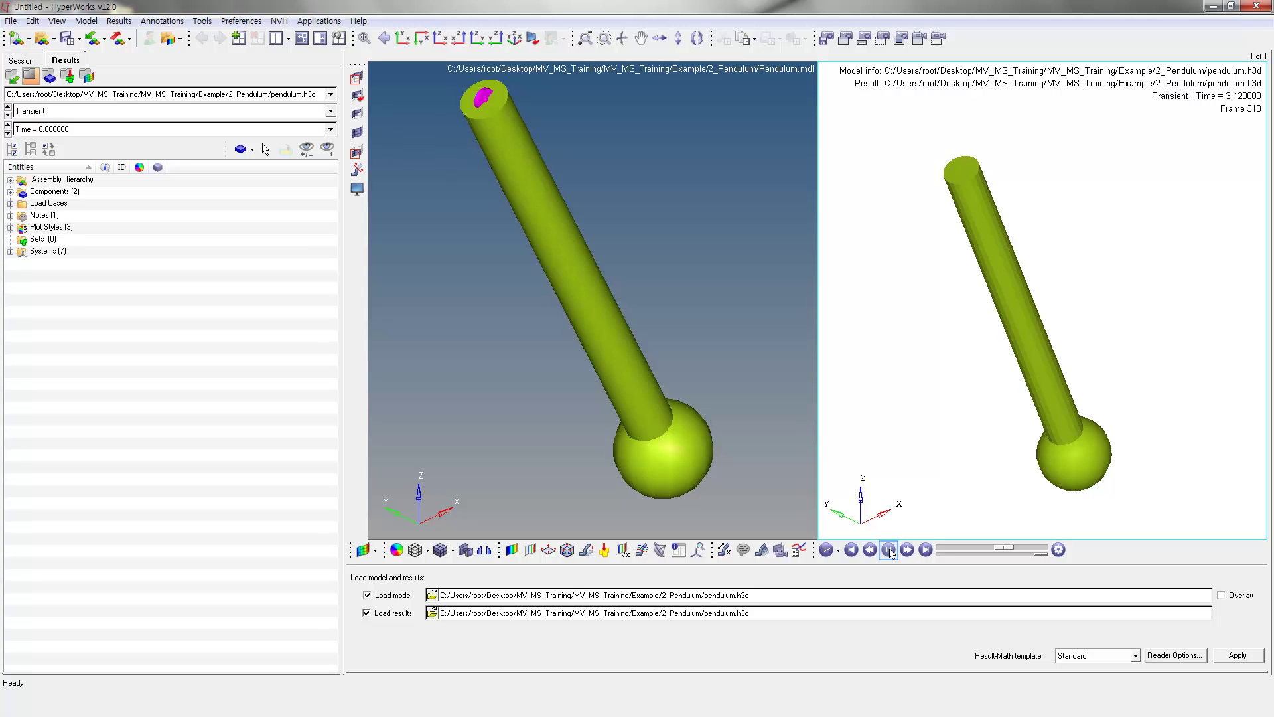